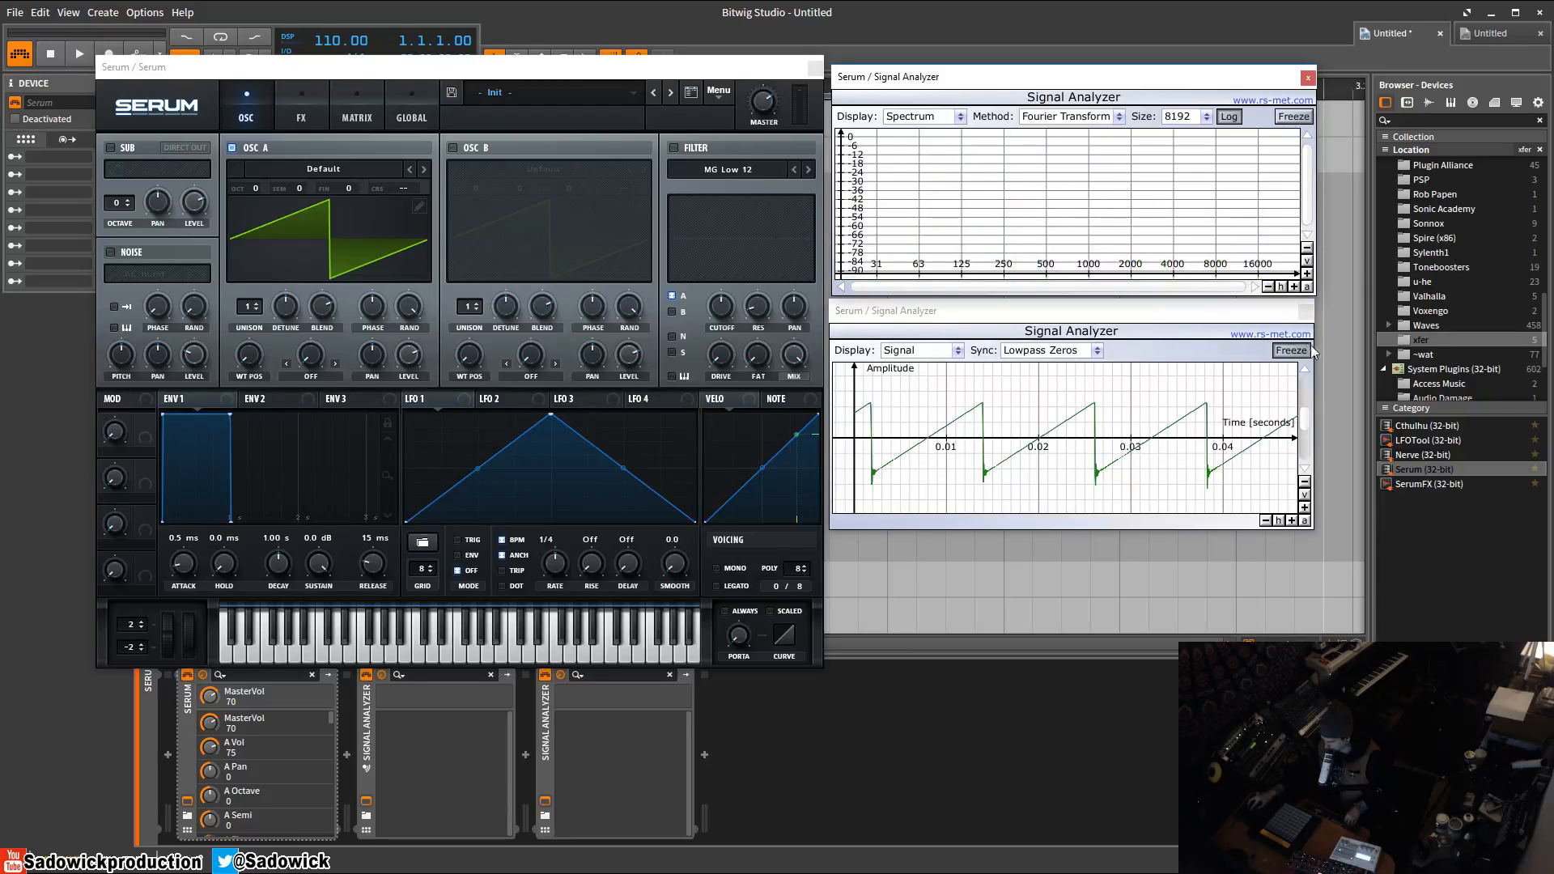
Load a sine wave into Oscillator A's wavetable and freeze the spectrum analyzer display.
{"action": "left_click", "coordinate": [420, 206]}
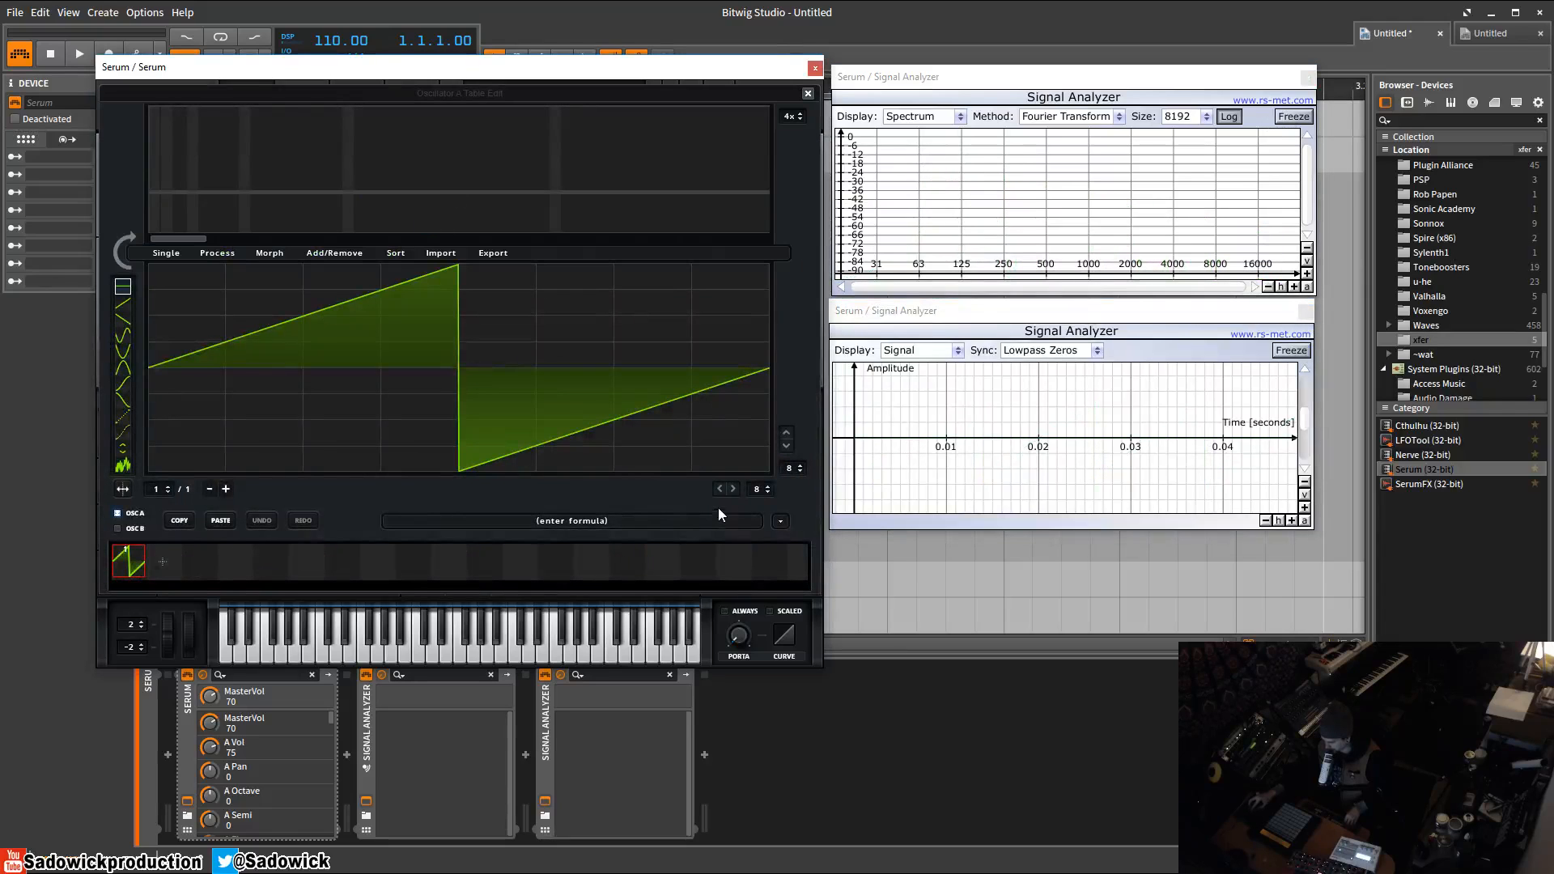
{"action": "left_click", "coordinate": [781, 522]}
{"action": "mouse_move", "coordinate": [832, 542]}
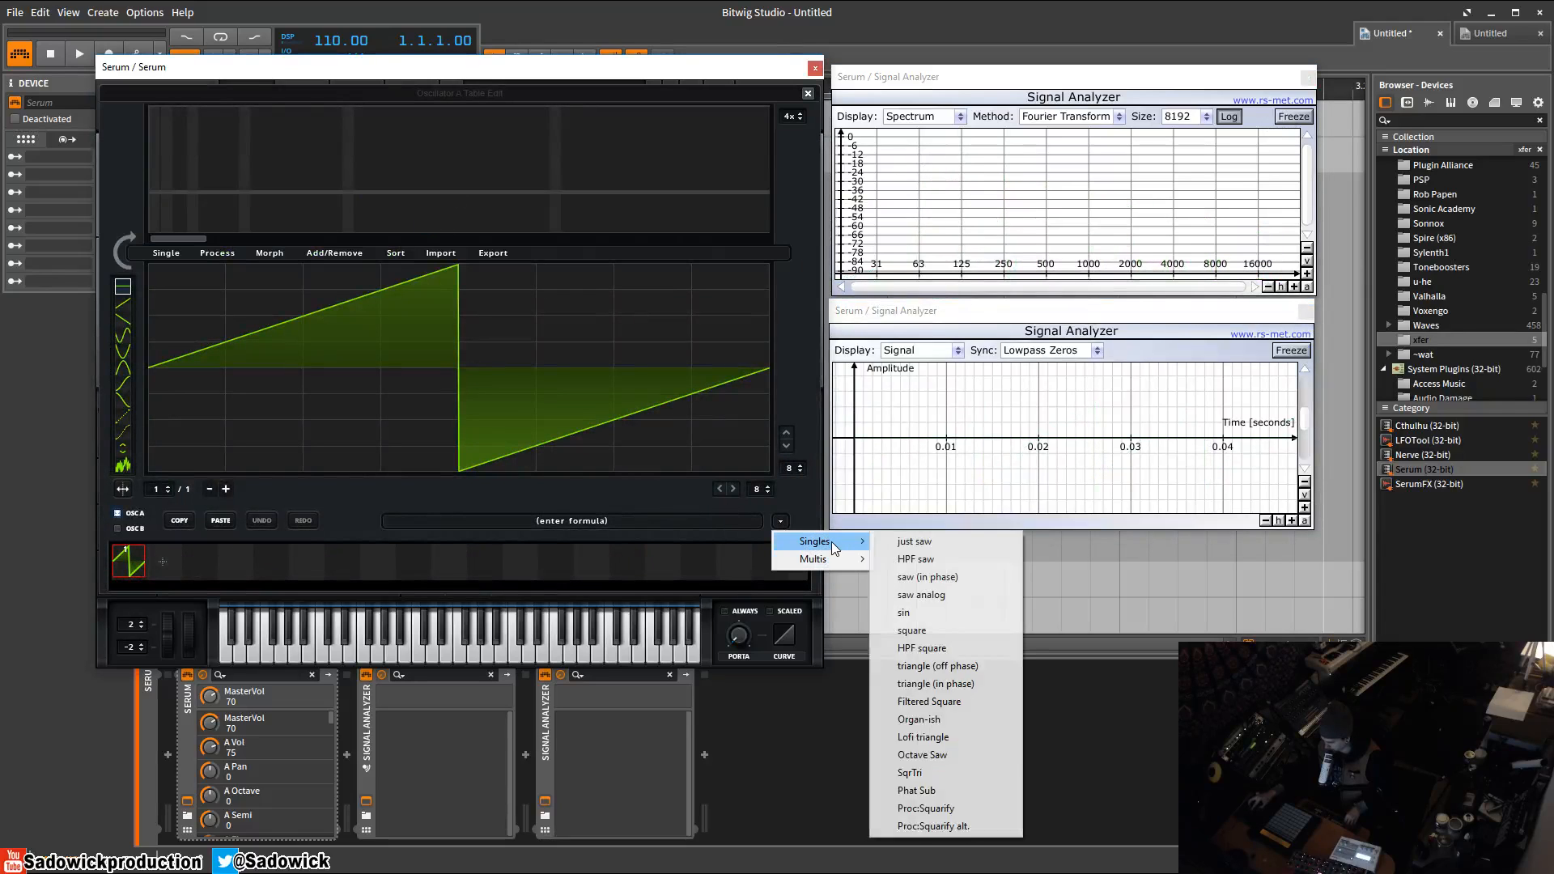
{"action": "left_click", "coordinate": [945, 613]}
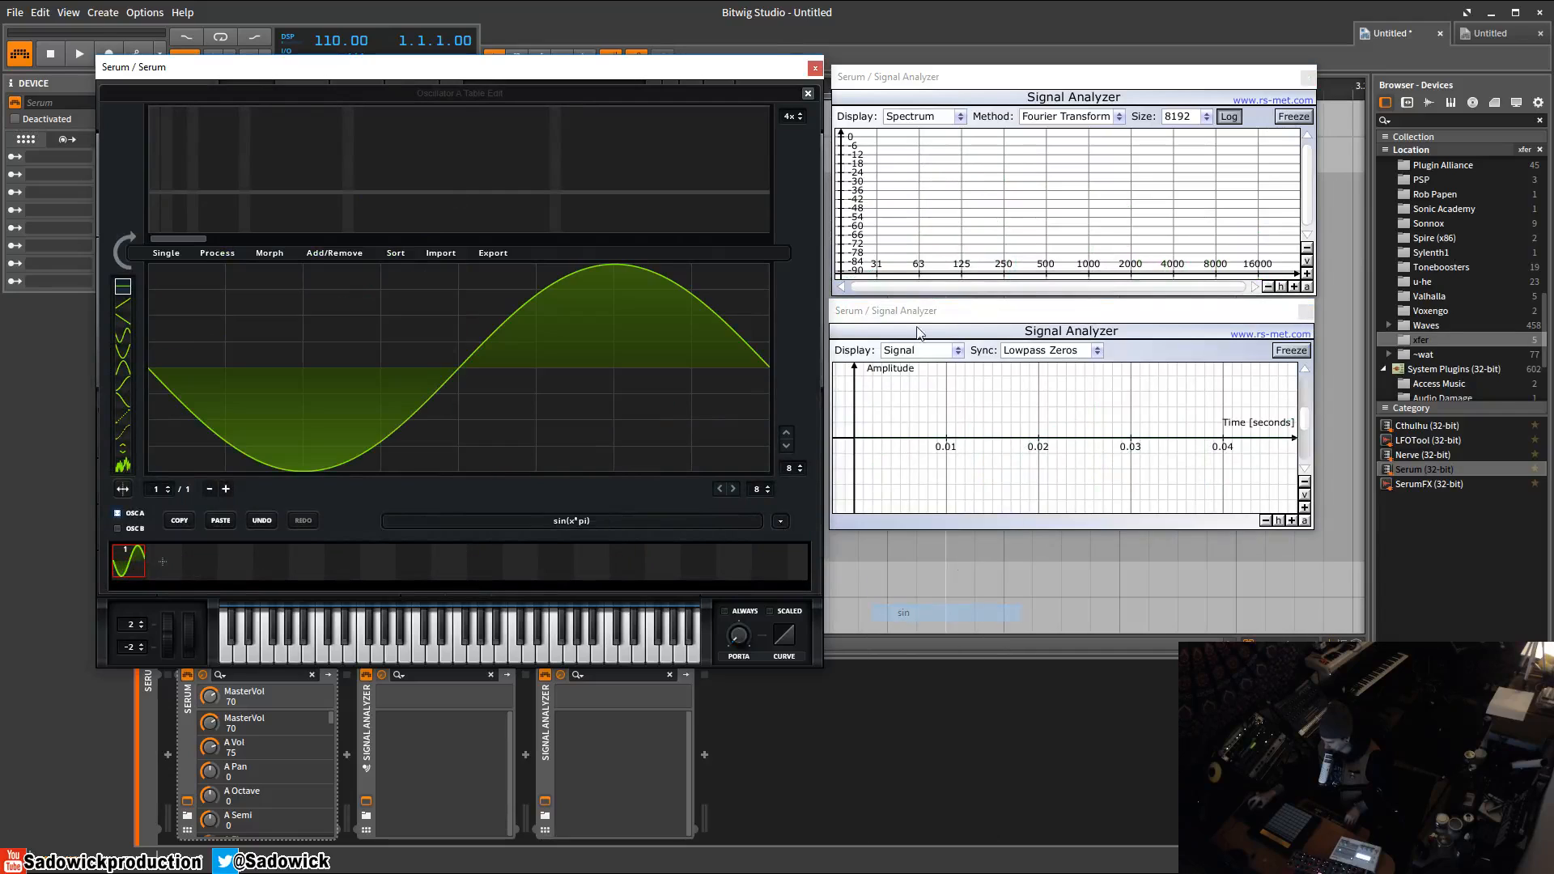
{"action": "left_click", "coordinate": [1289, 119]}
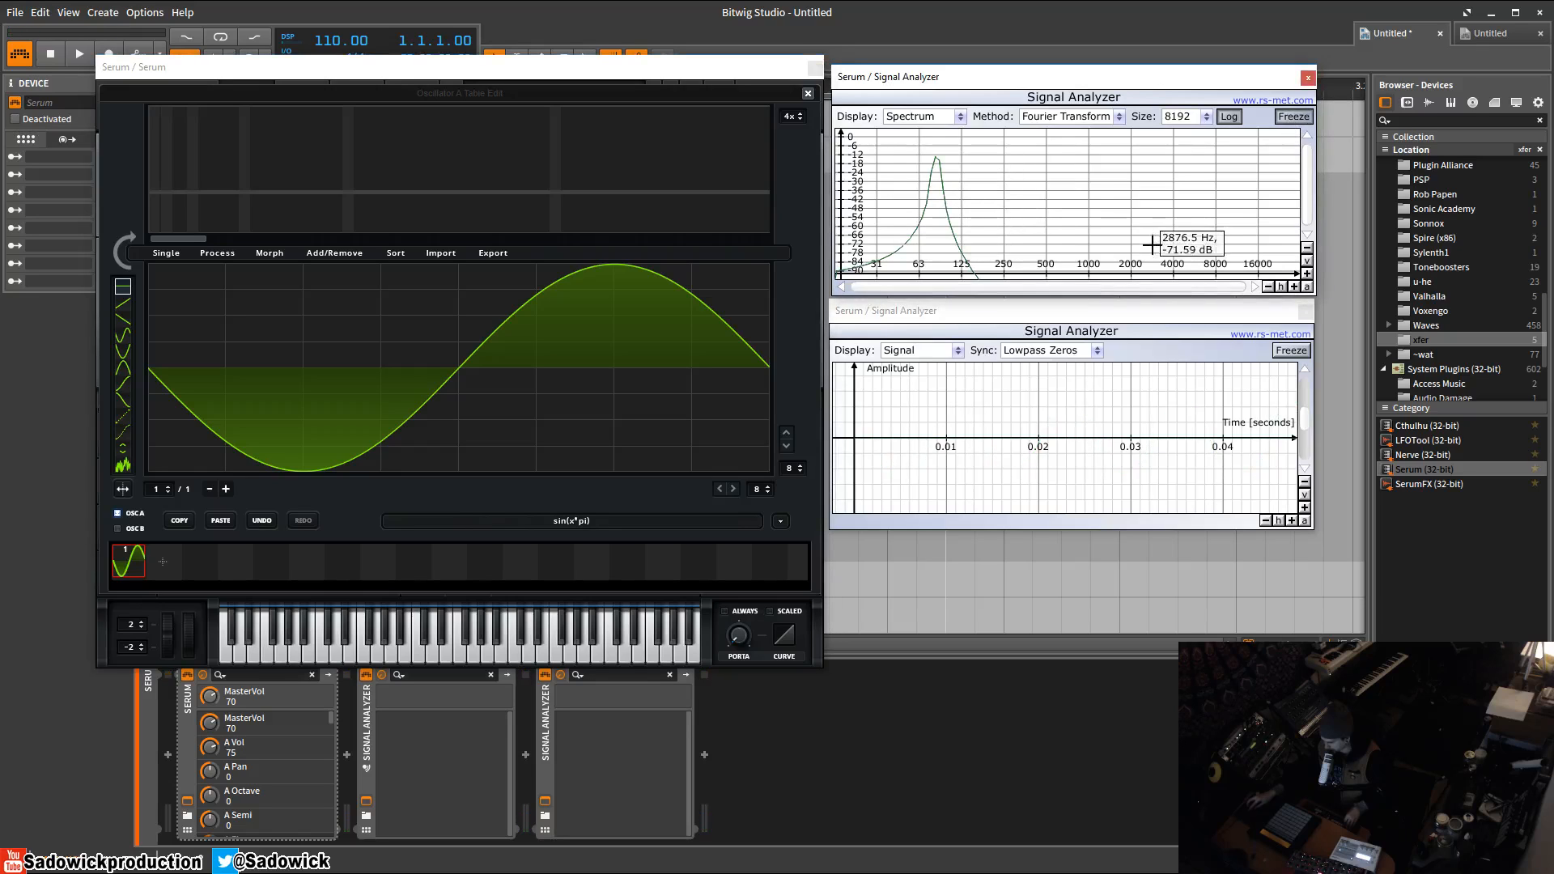
Replace Oscillator A's wave with the just saw single wave and close the wavetable editor.
{"action": "left_click", "coordinate": [779, 522]}
{"action": "mouse_move", "coordinate": [818, 541]}
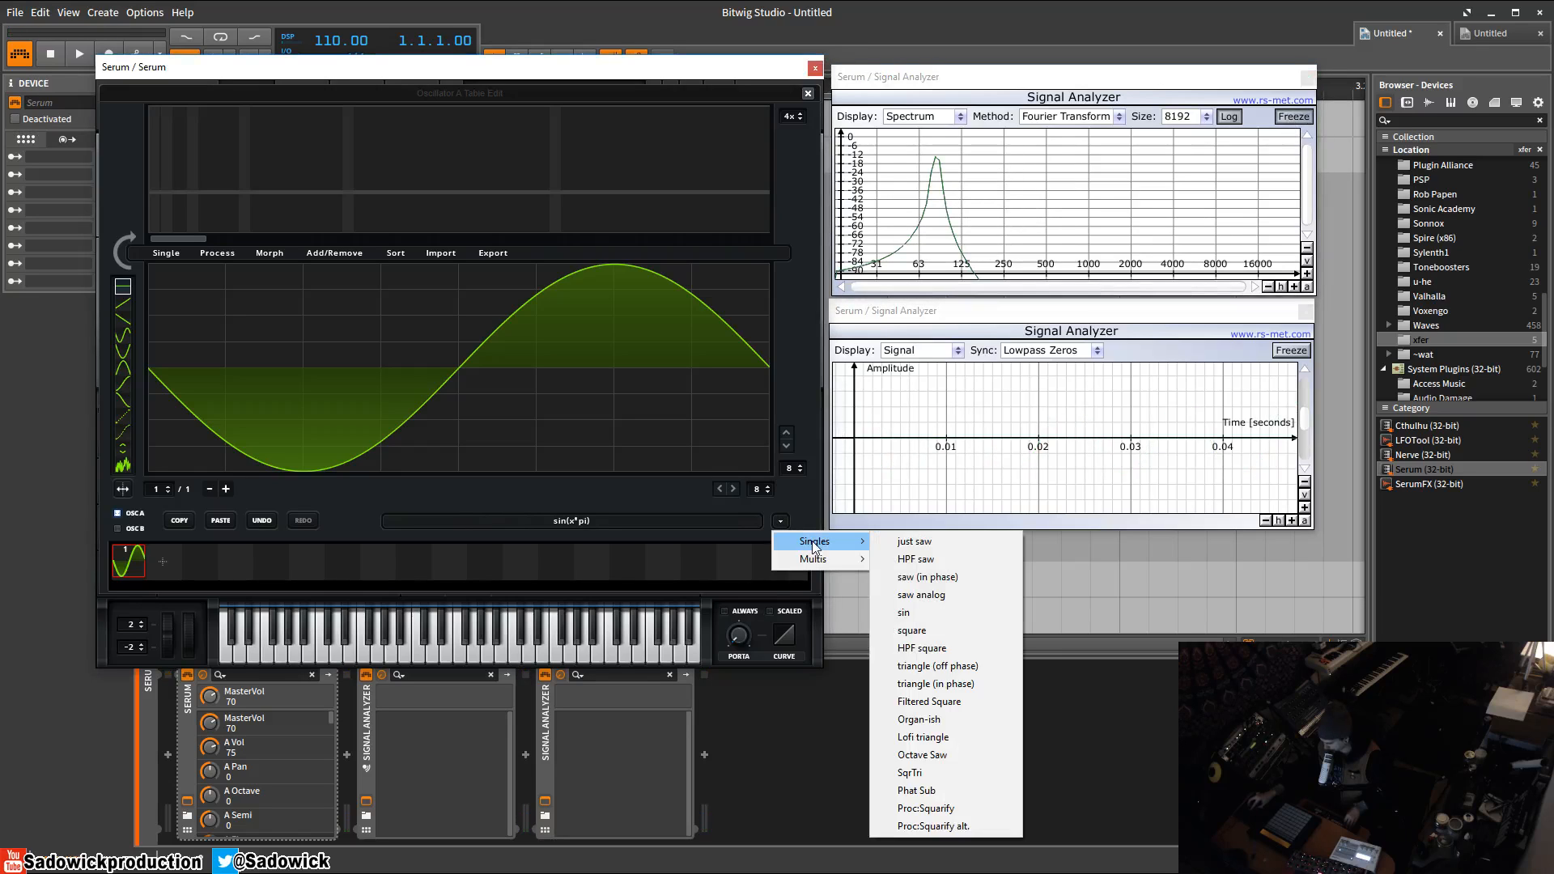
{"action": "left_click", "coordinate": [942, 542]}
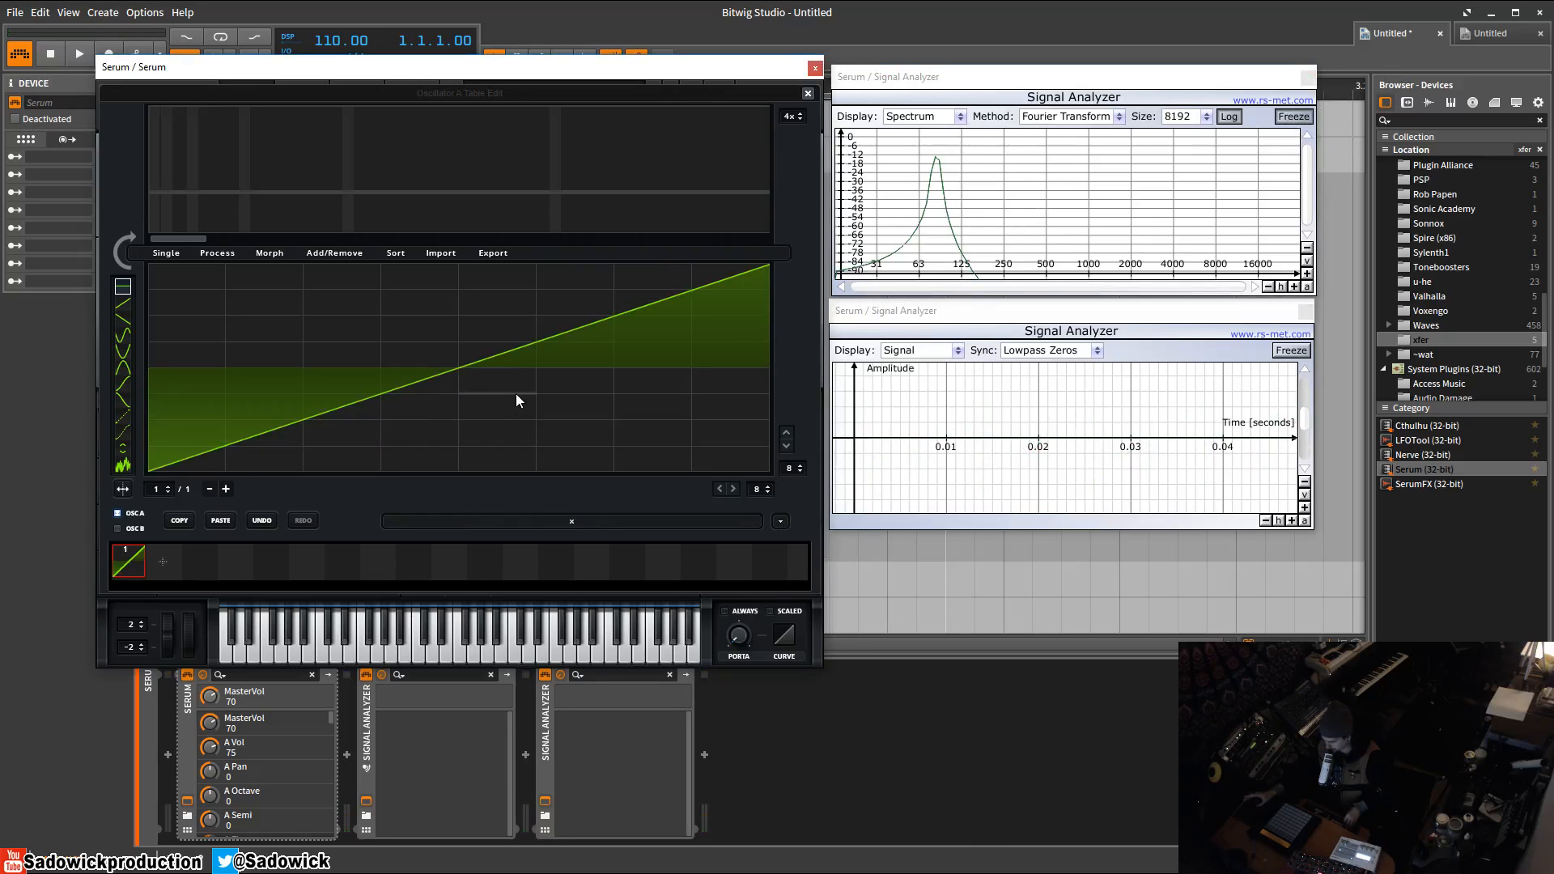
{"action": "left_click", "coordinate": [808, 93]}
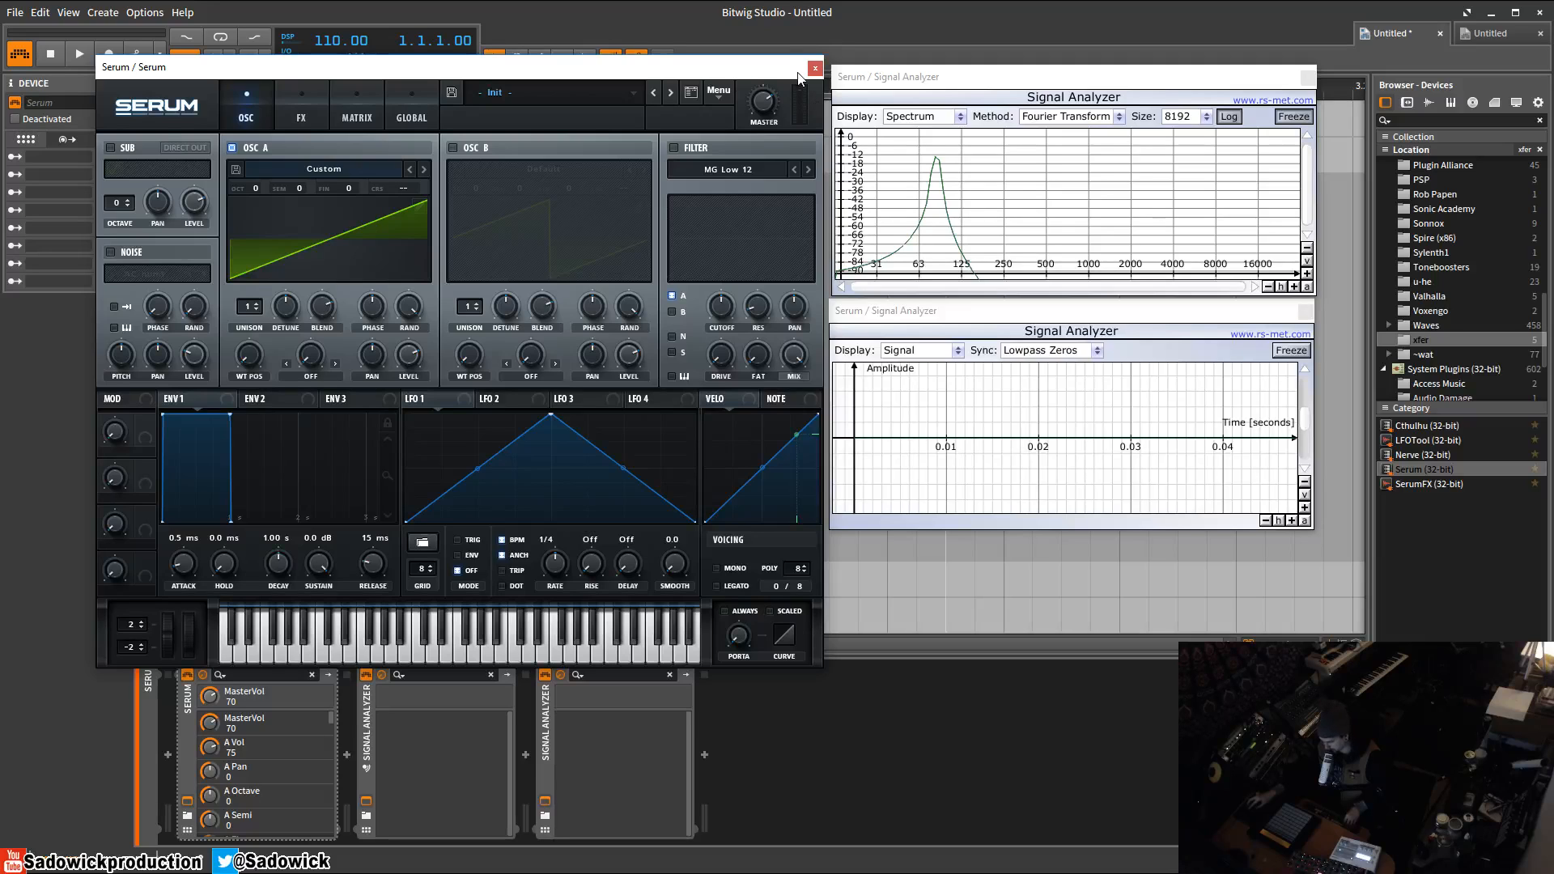
Initialize the Serum preset and toggle the spectrum analyzer's freeze to capture the default saw spectrum.
{"action": "left_click", "coordinate": [718, 92]}
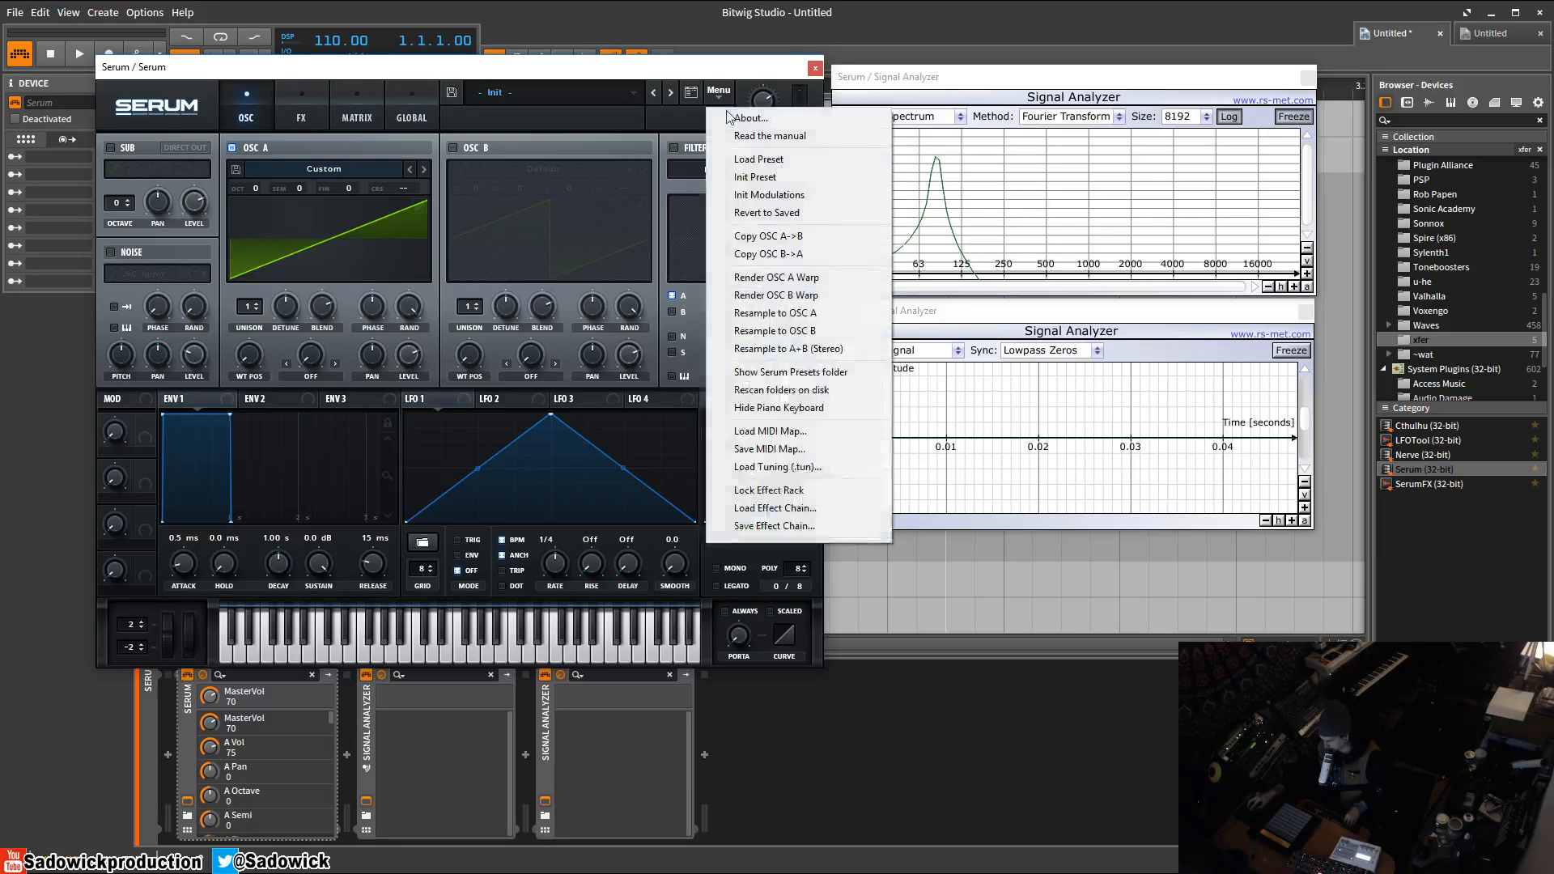
{"action": "left_click", "coordinate": [760, 180]}
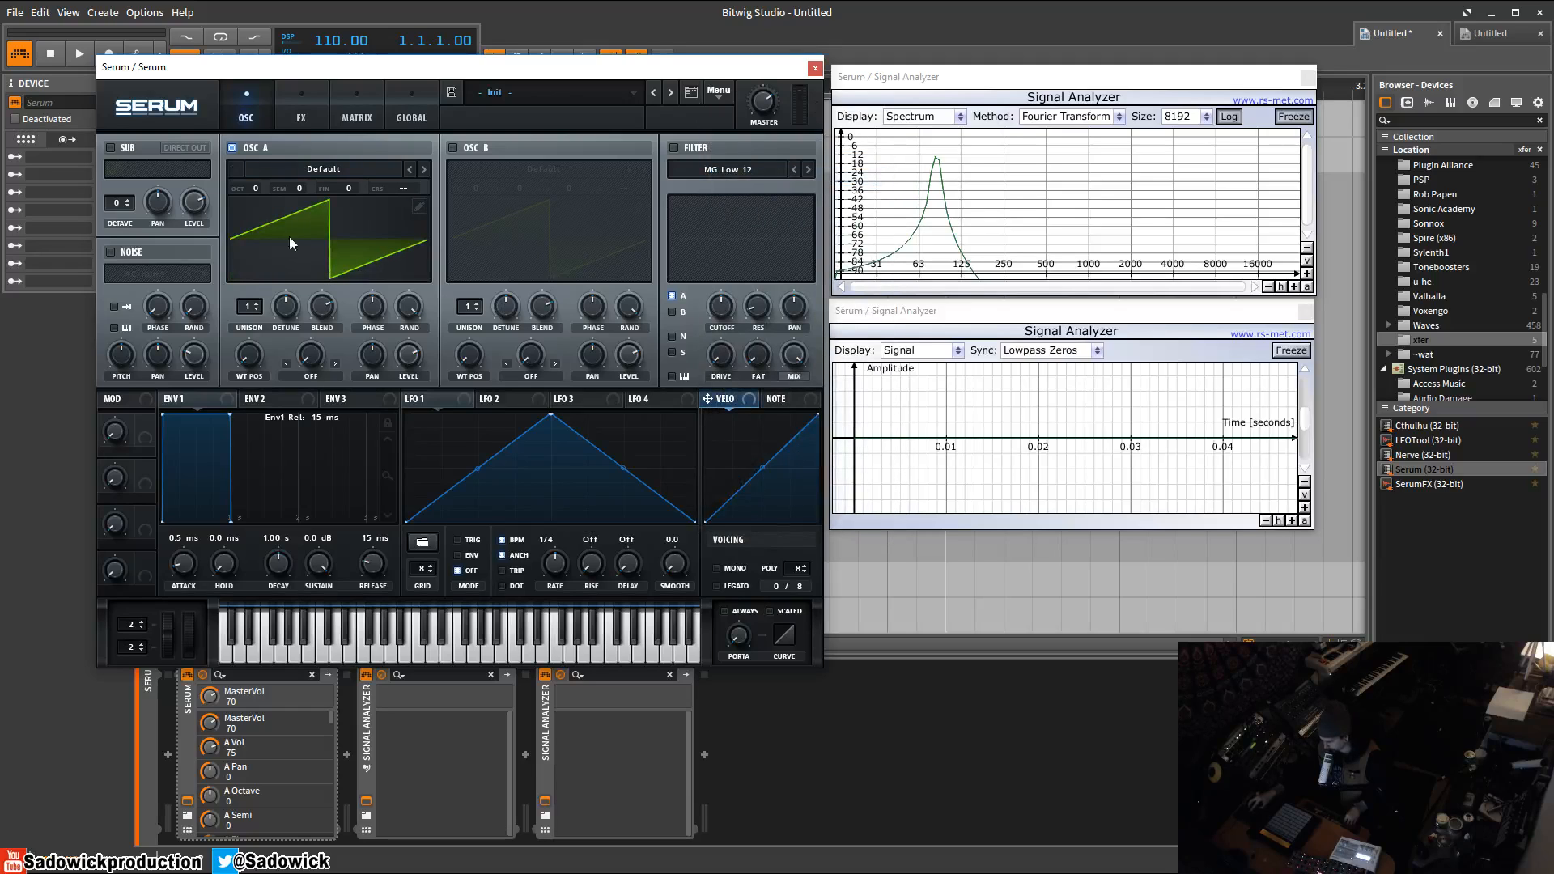
{"action": "left_click", "coordinate": [1293, 119]}
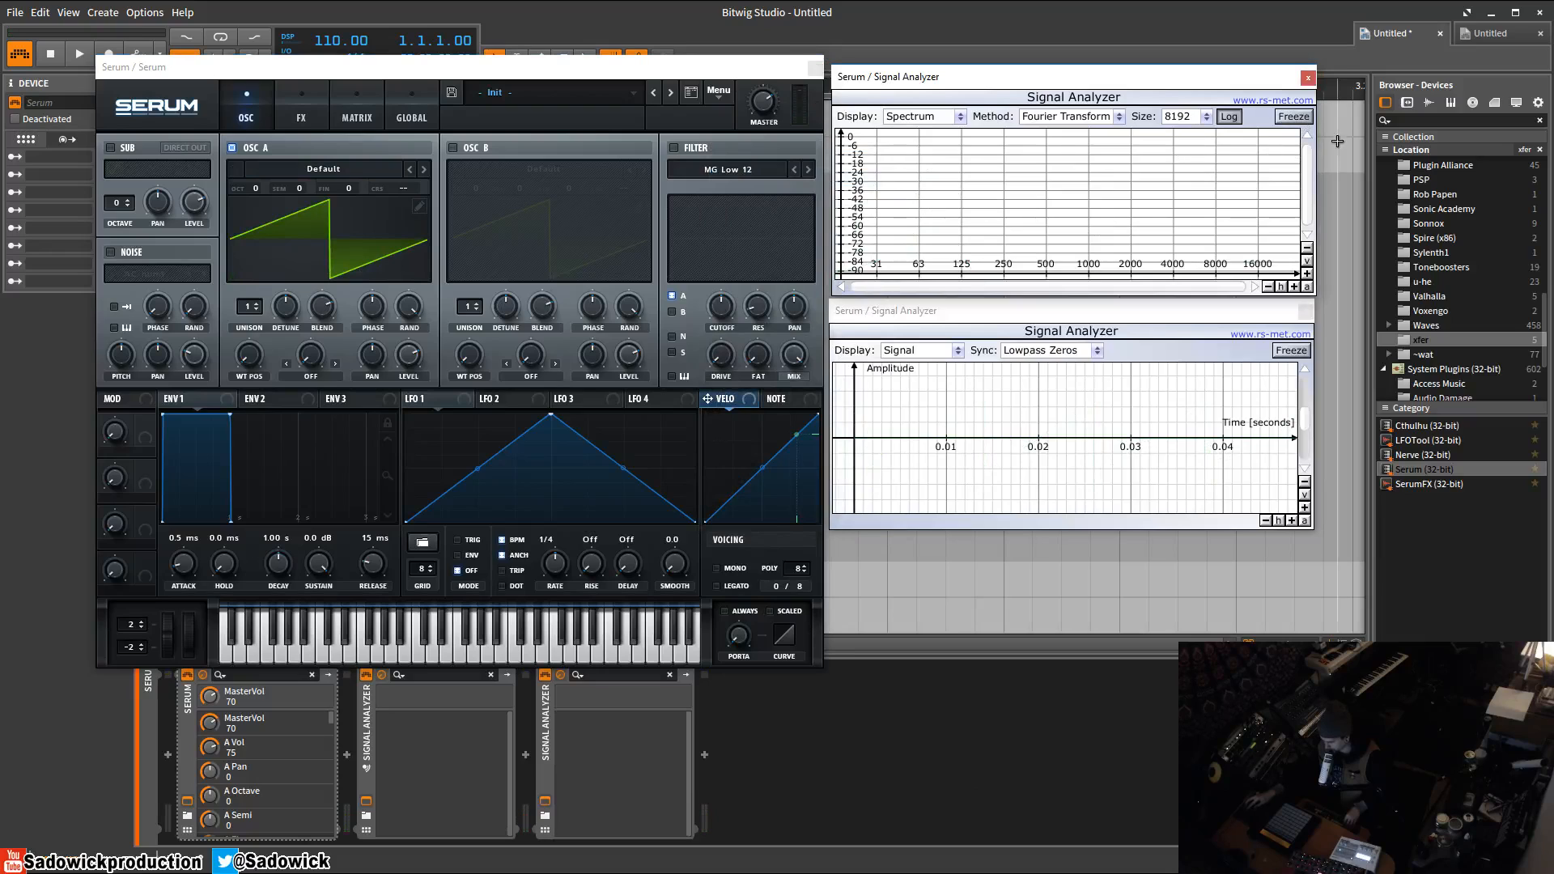
{"action": "left_click", "coordinate": [1294, 116]}
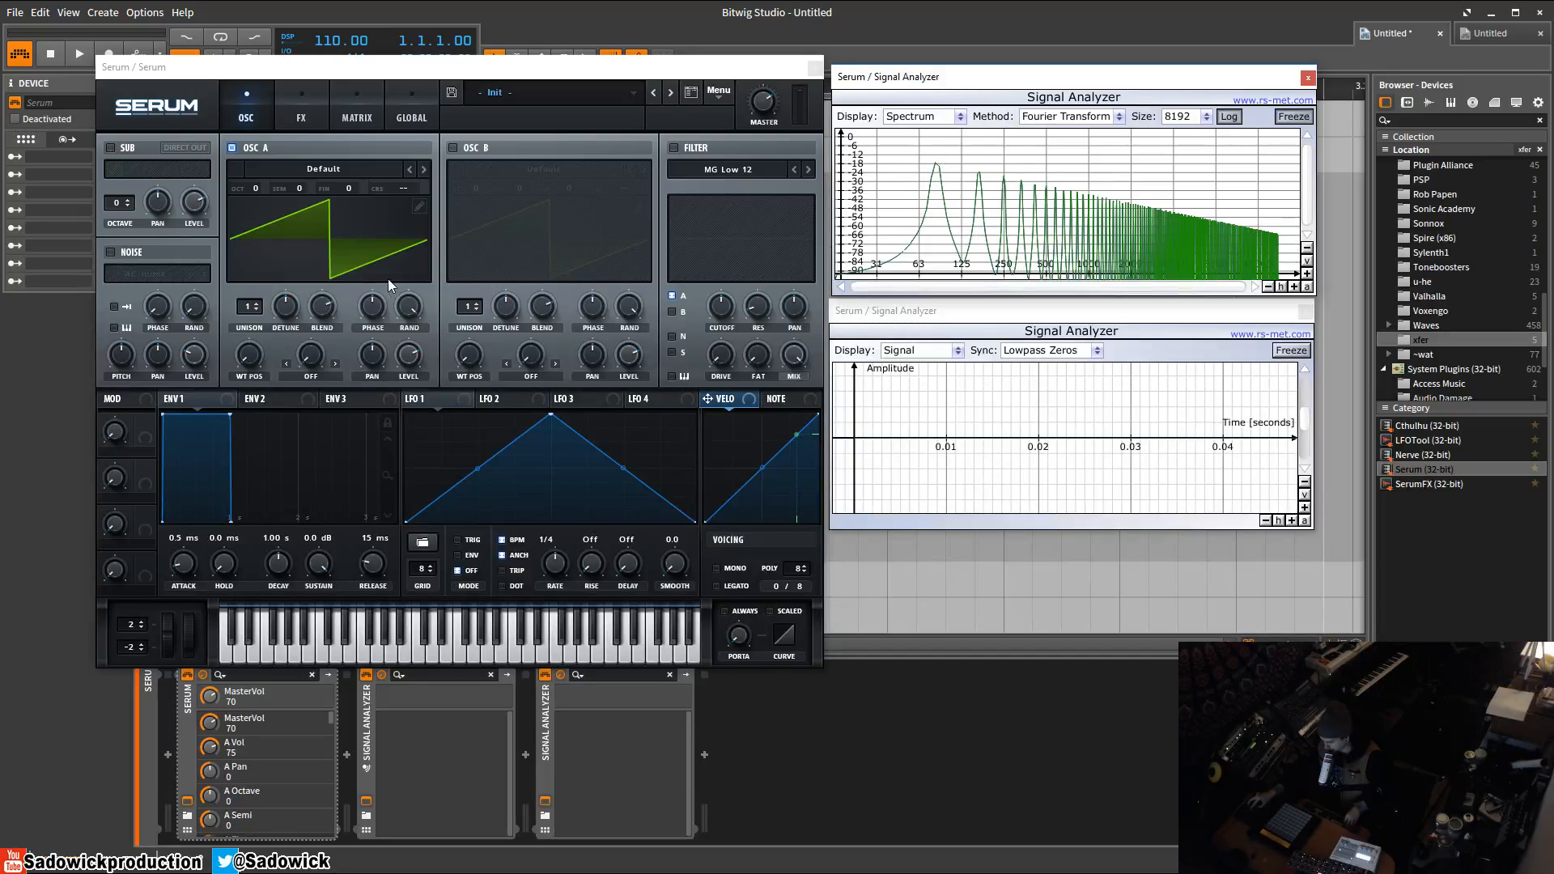
Open Oscillator A's wavetable editor in harmonic bin view and load a sine wave.
{"action": "left_click", "coordinate": [419, 208]}
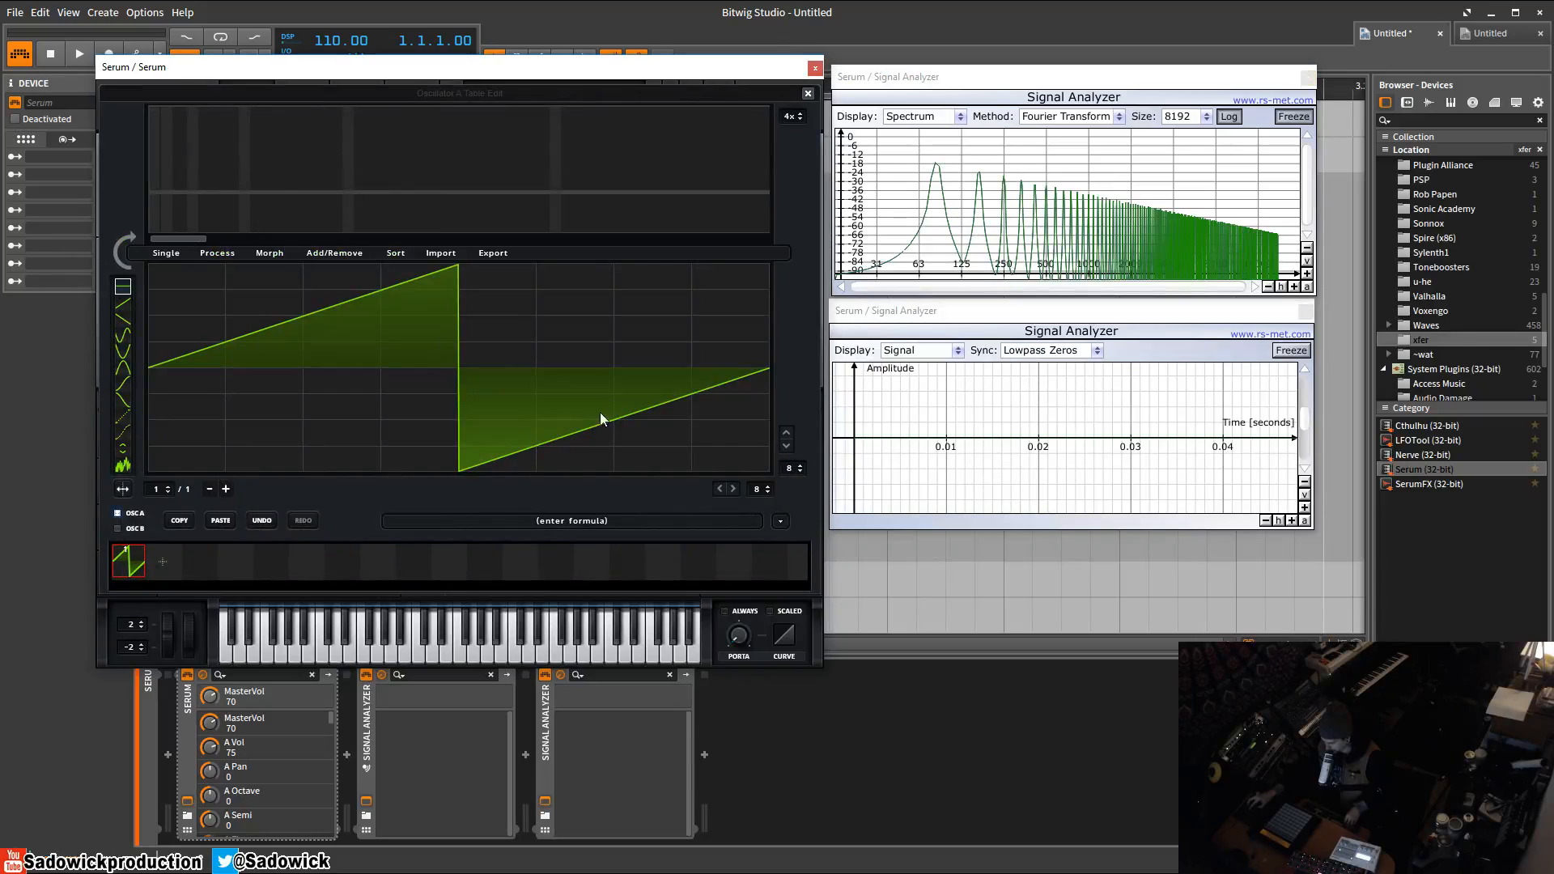
{"action": "left_click", "coordinate": [126, 246]}
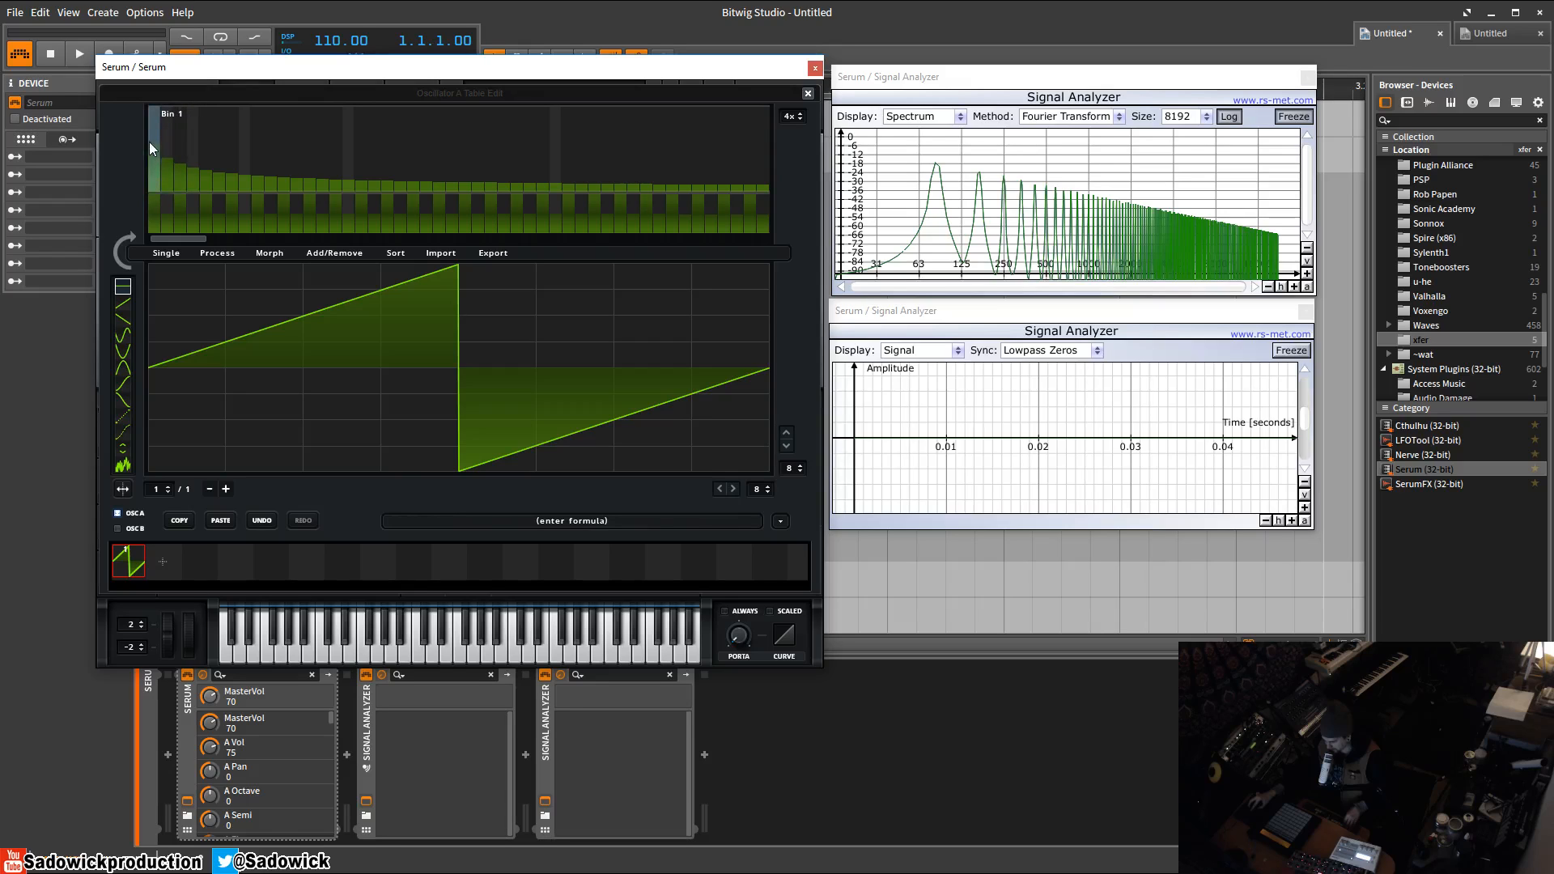
{"action": "left_click", "coordinate": [780, 521]}
{"action": "mouse_move", "coordinate": [837, 539]}
{"action": "left_click", "coordinate": [906, 612]}
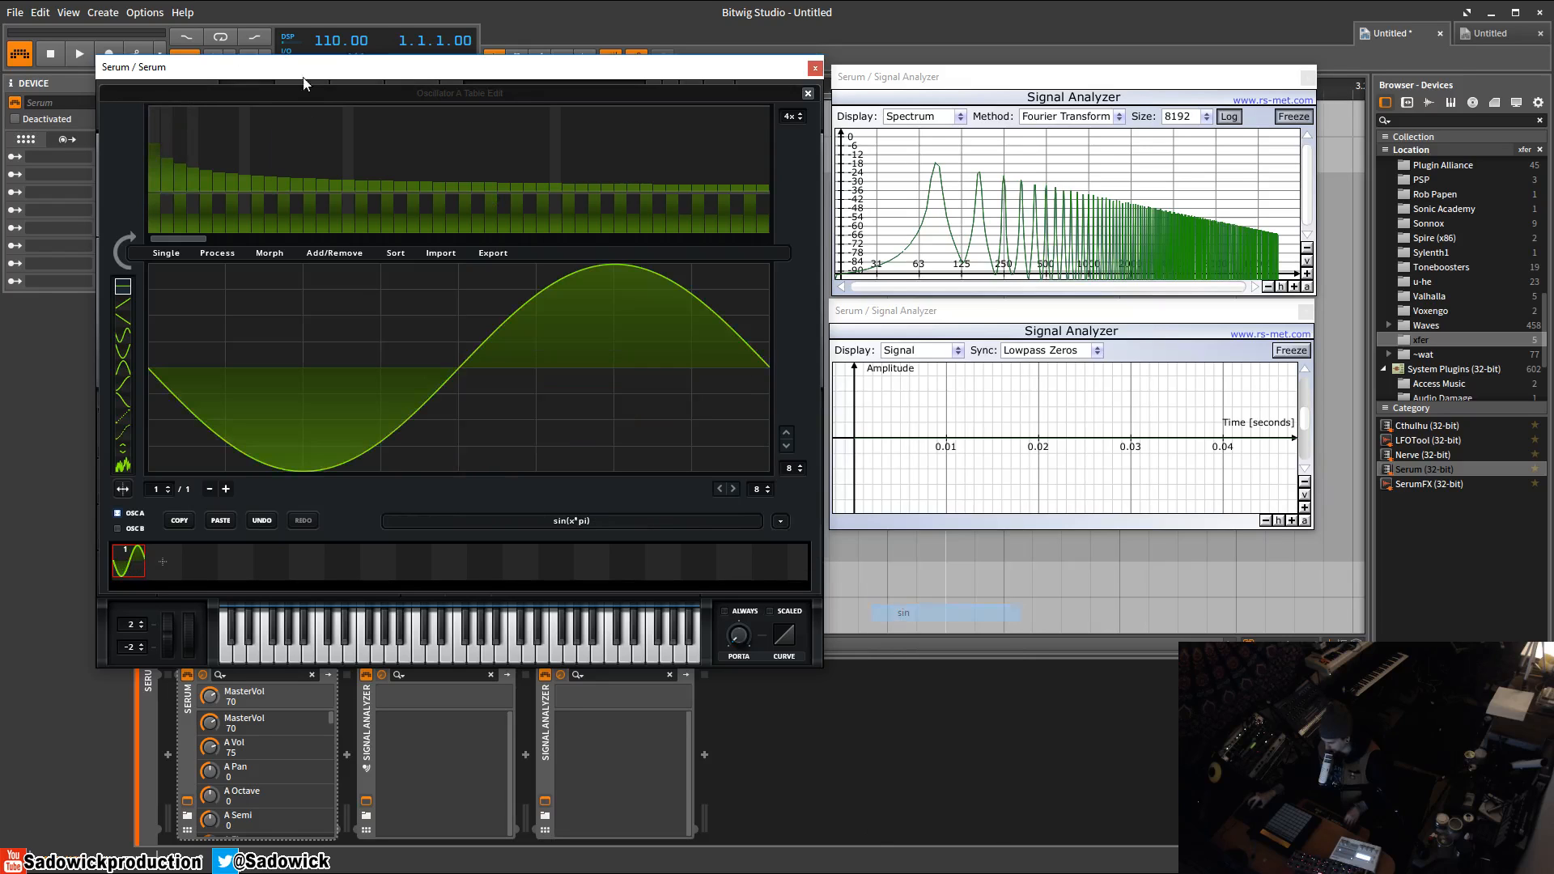
{"action": "left_click", "coordinate": [127, 247]}
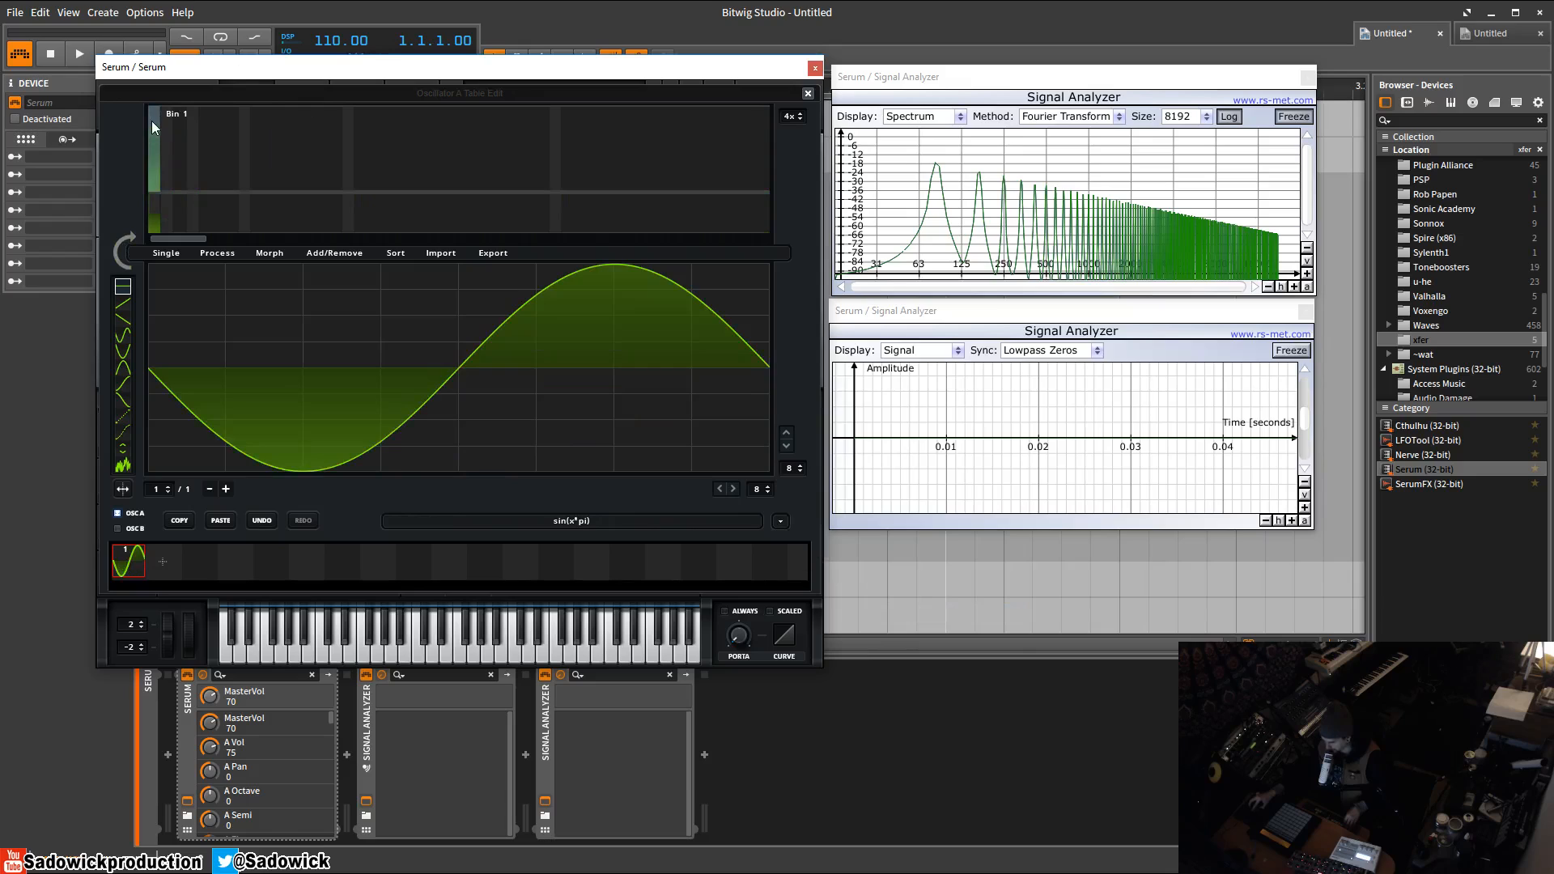
Set the harmonic view zoom to 5x and draw harmonic levels across all the bins.
{"action": "left_click", "coordinate": [800, 113]}
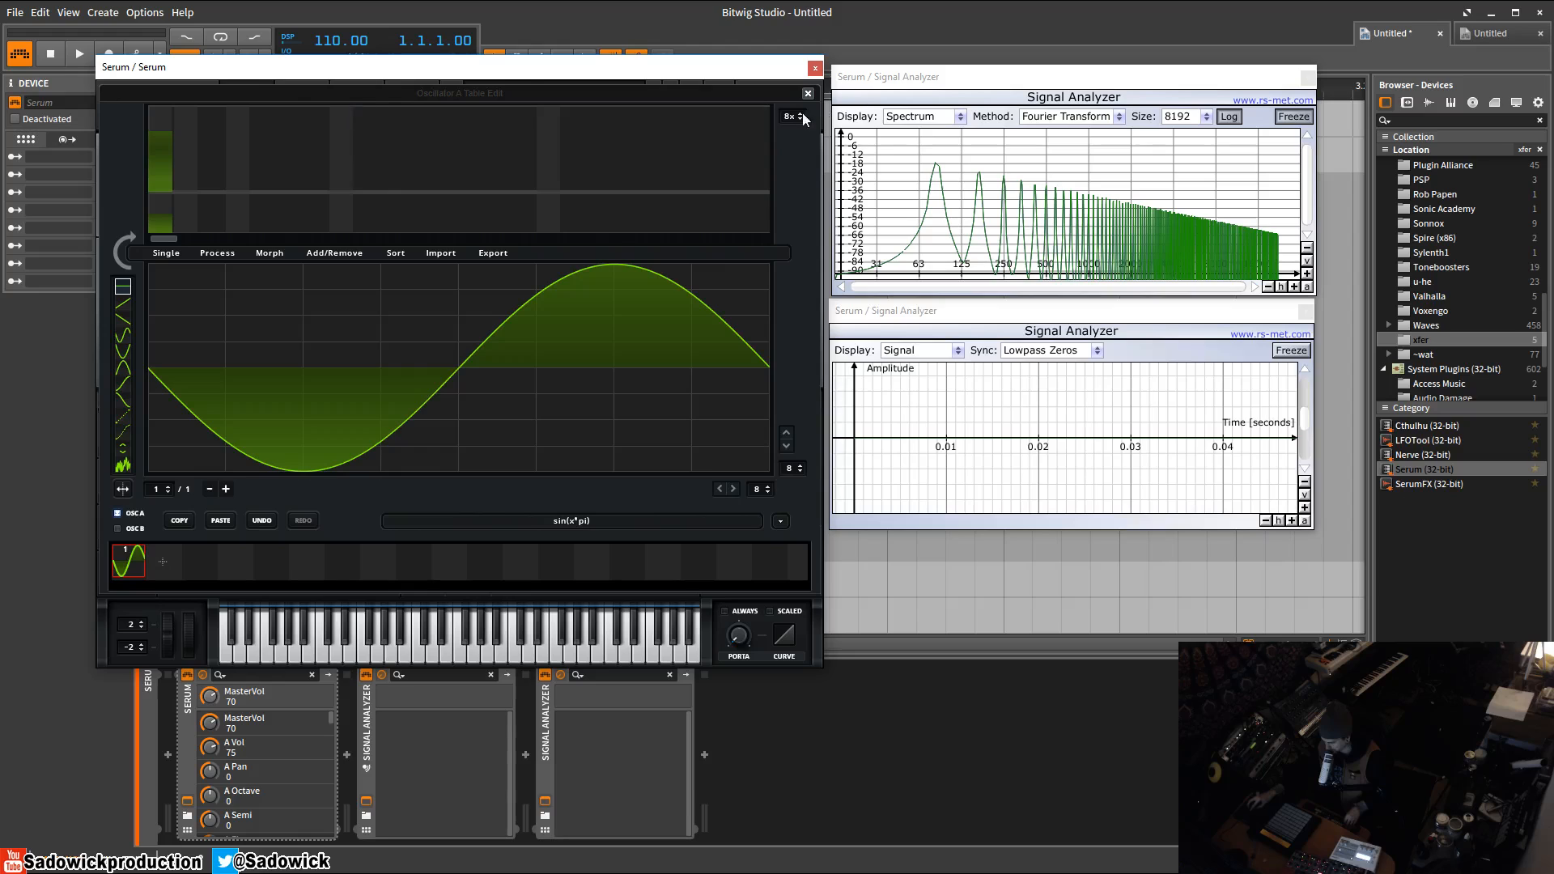
{"action": "left_click_drag", "start_coordinate": [801, 117], "coordinate": [758, 336]}
{"action": "mouse_move", "coordinate": [194, 170]}
{"action": "left_mouse_down"}
{"action": "mouse_move", "coordinate": [647, 157]}
{"action": "mouse_move", "coordinate": [479, 183]}
{"action": "left_mouse_up"}
{"action": "left_click_drag", "start_coordinate": [791, 116], "coordinate": [810, 9]}
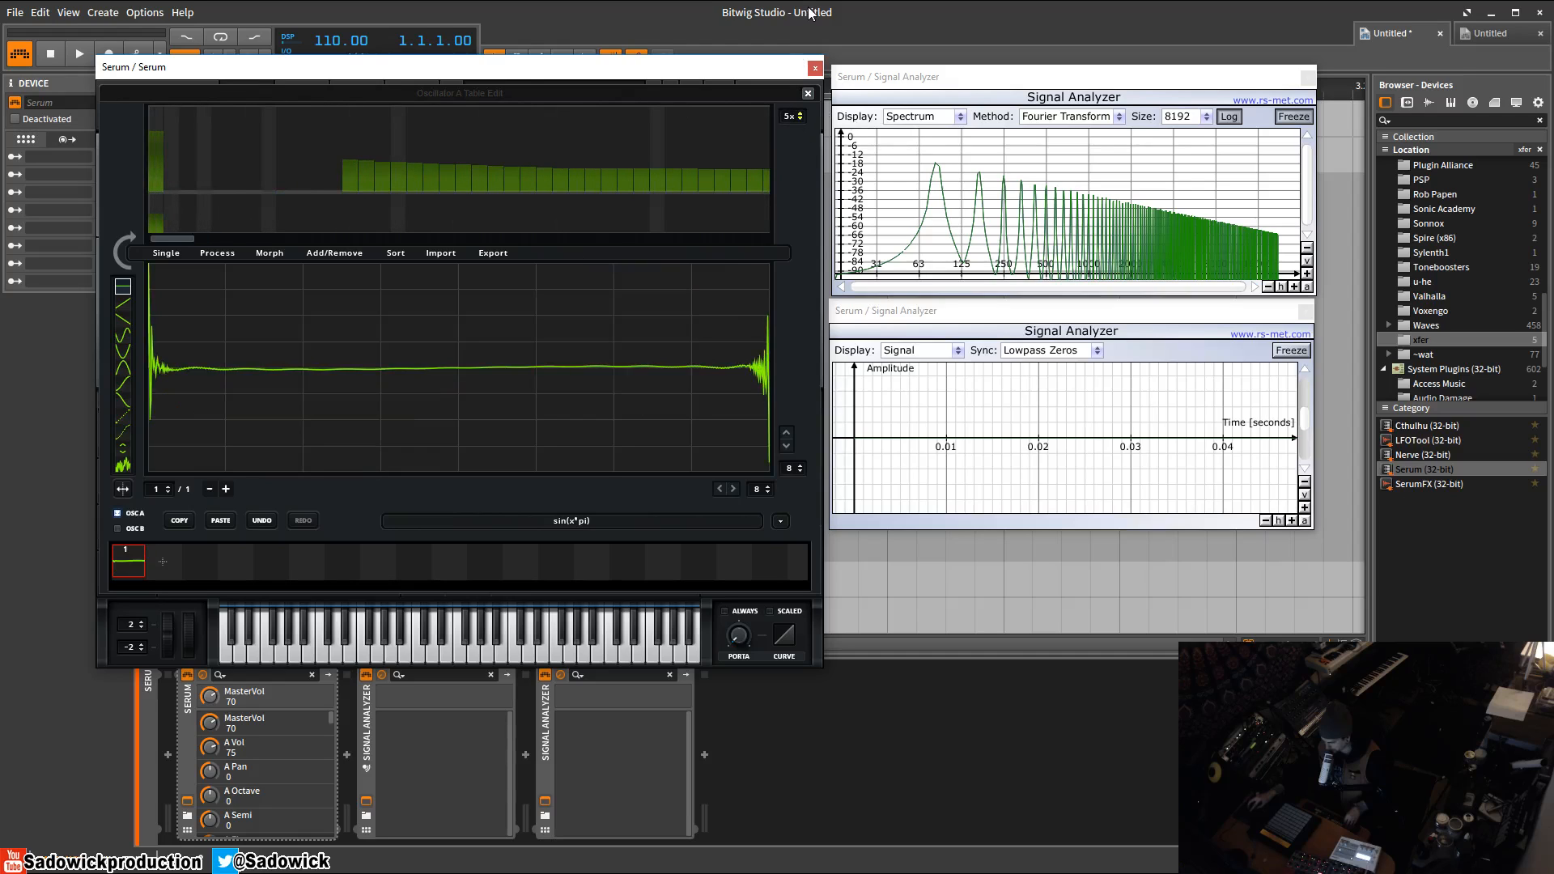
{"action": "mouse_move", "coordinate": [193, 141]}
{"action": "left_mouse_down"}
{"action": "mouse_move", "coordinate": [196, 158]}
{"action": "mouse_move", "coordinate": [285, 186]}
{"action": "mouse_move", "coordinate": [768, 192]}
{"action": "left_mouse_up"}
Close the wavetable editor and initialize the Serum preset again.
{"action": "left_click", "coordinate": [782, 522]}
{"action": "mouse_move", "coordinate": [850, 539]}
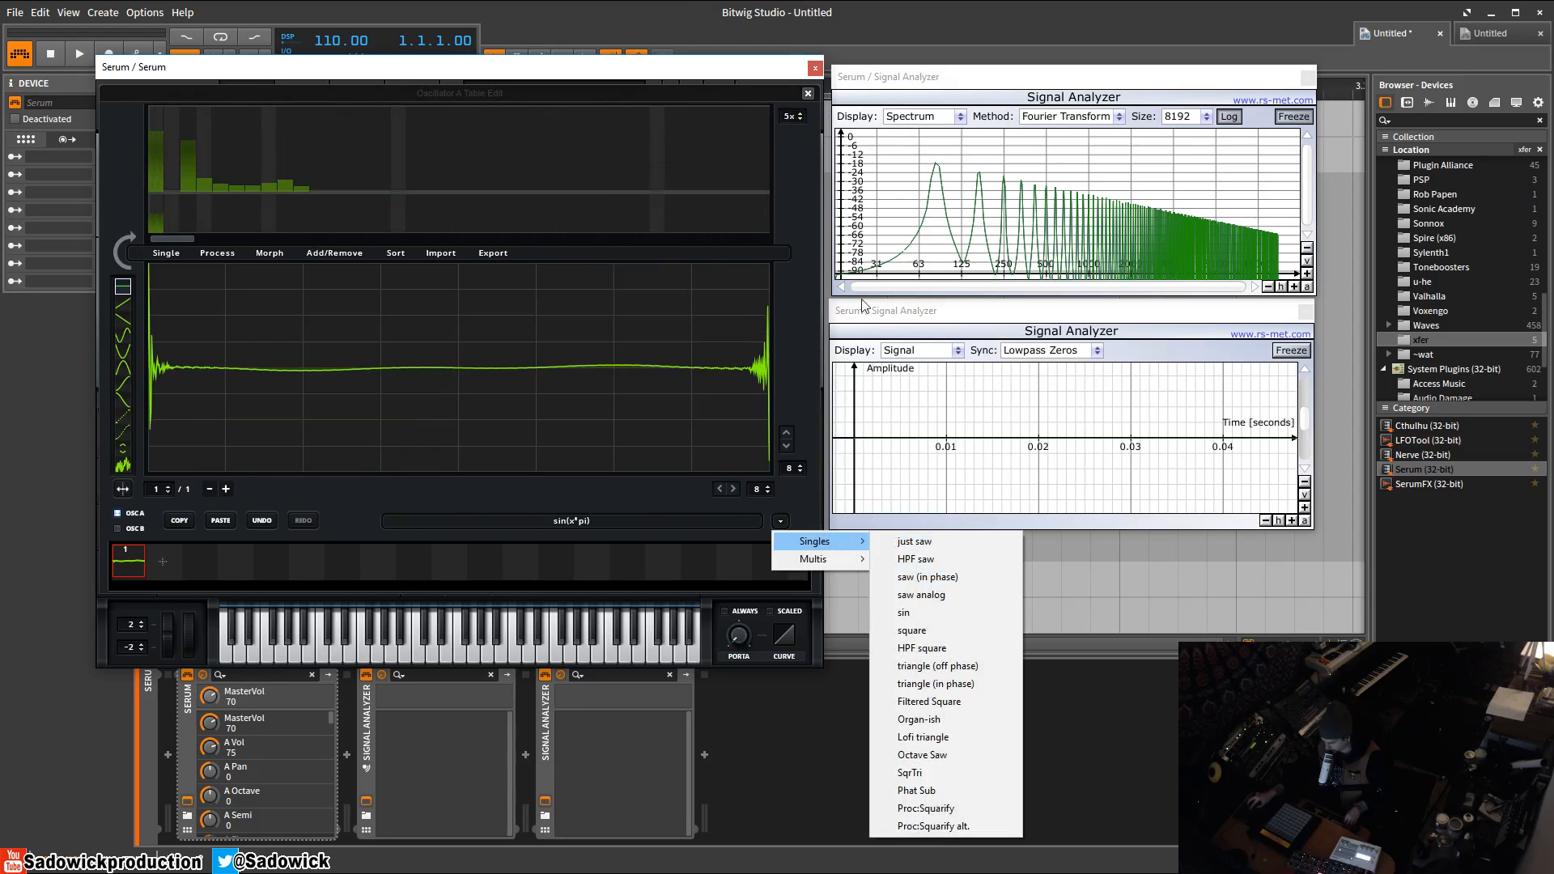
{"action": "left_click", "coordinate": [807, 94]}
{"action": "left_click", "coordinate": [719, 91]}
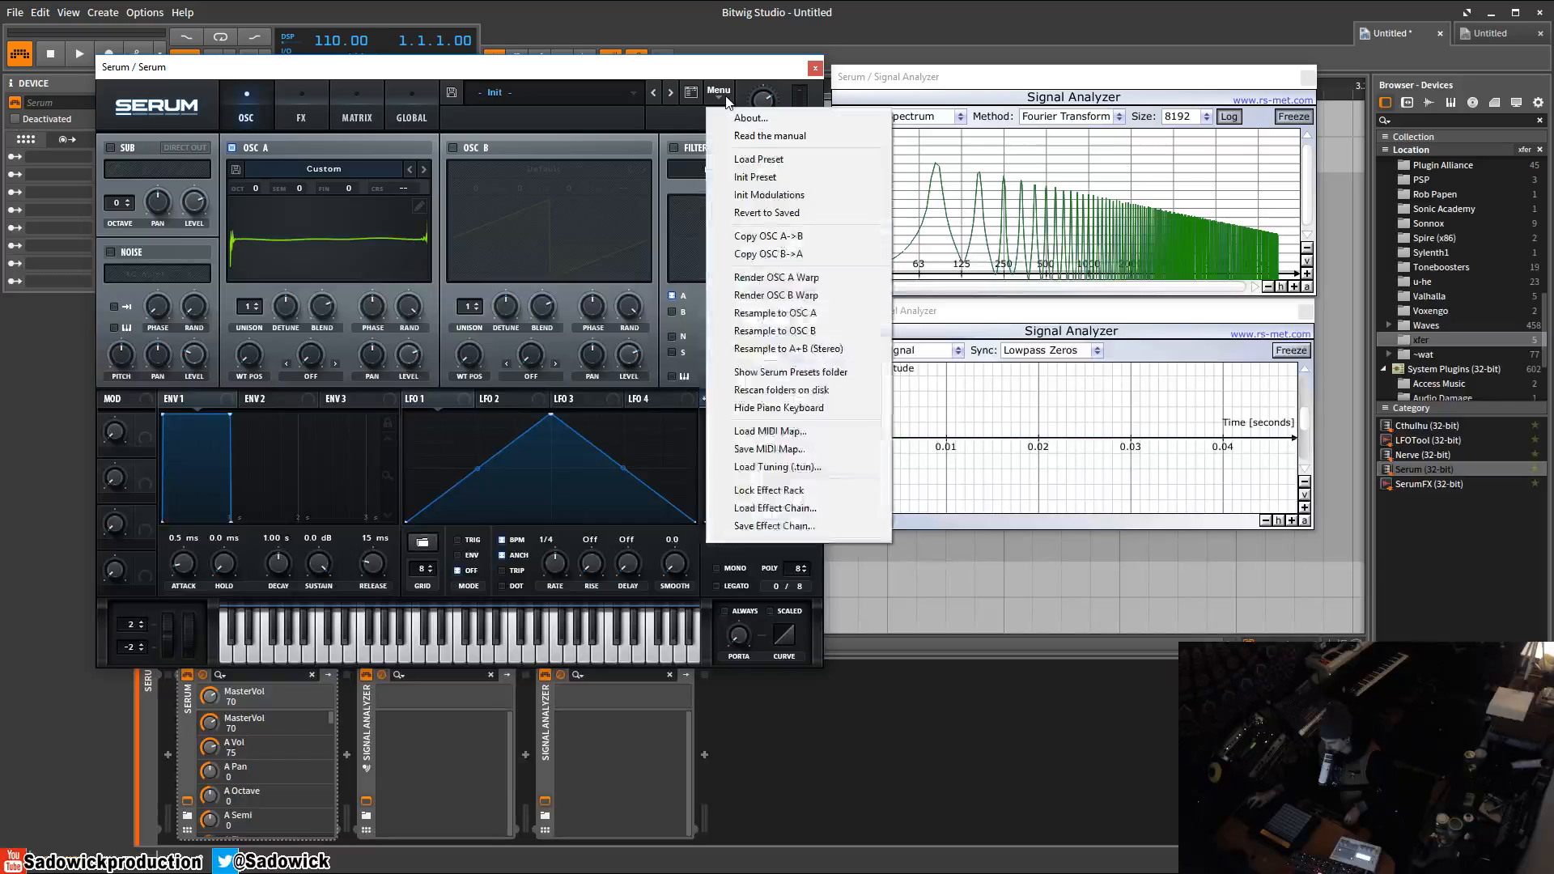
{"action": "left_click", "coordinate": [777, 176]}
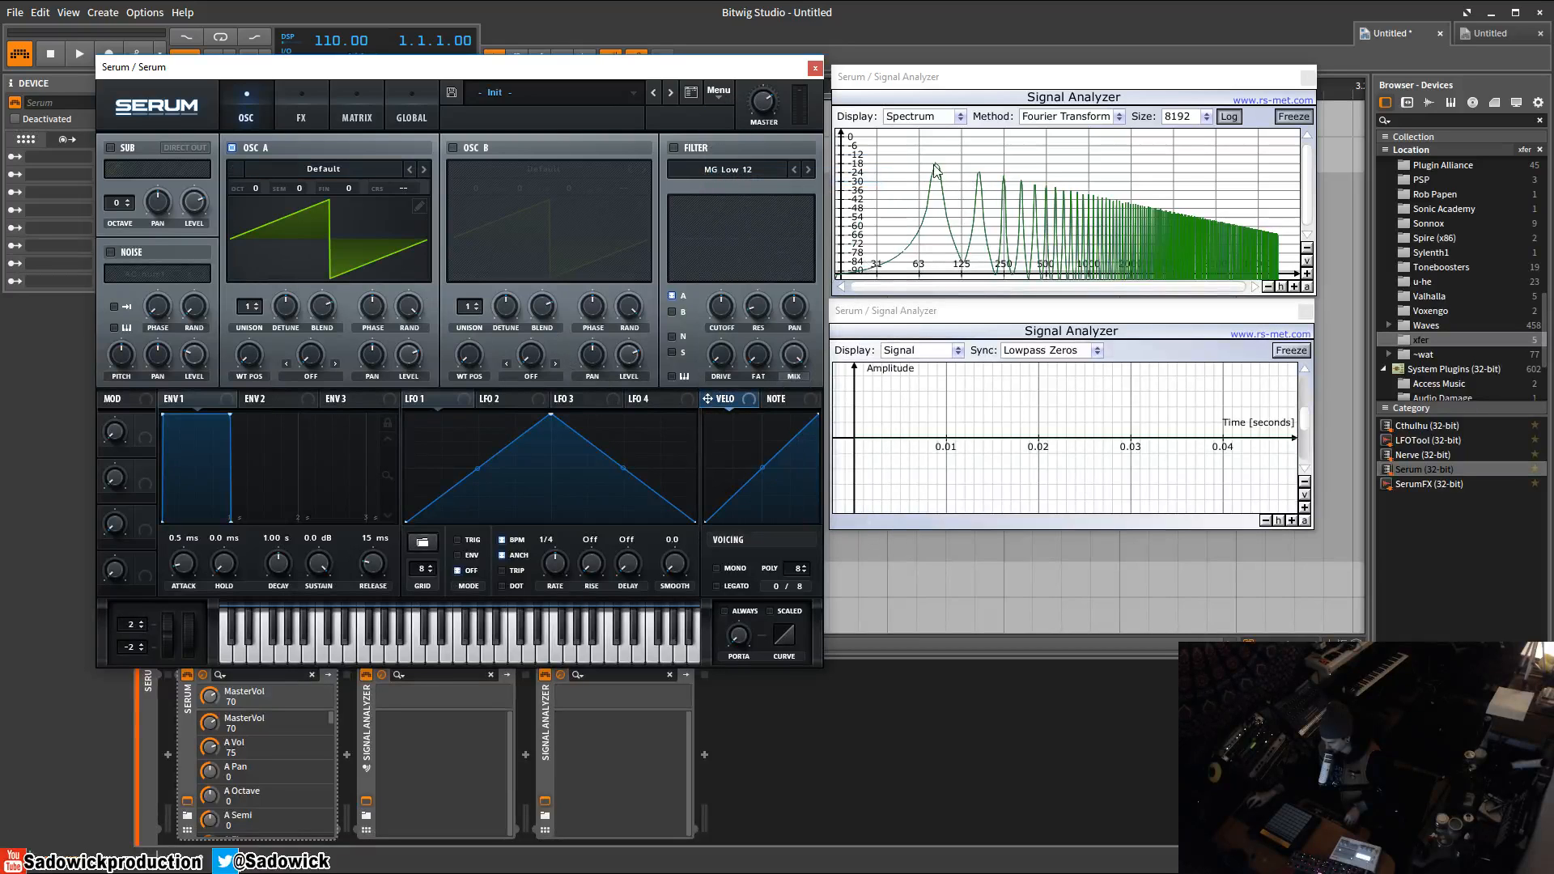
Open Oscillator A's harmonic bin editor, lower the fundamental bin's level, and close the editor.
{"action": "left_click", "coordinate": [420, 207]}
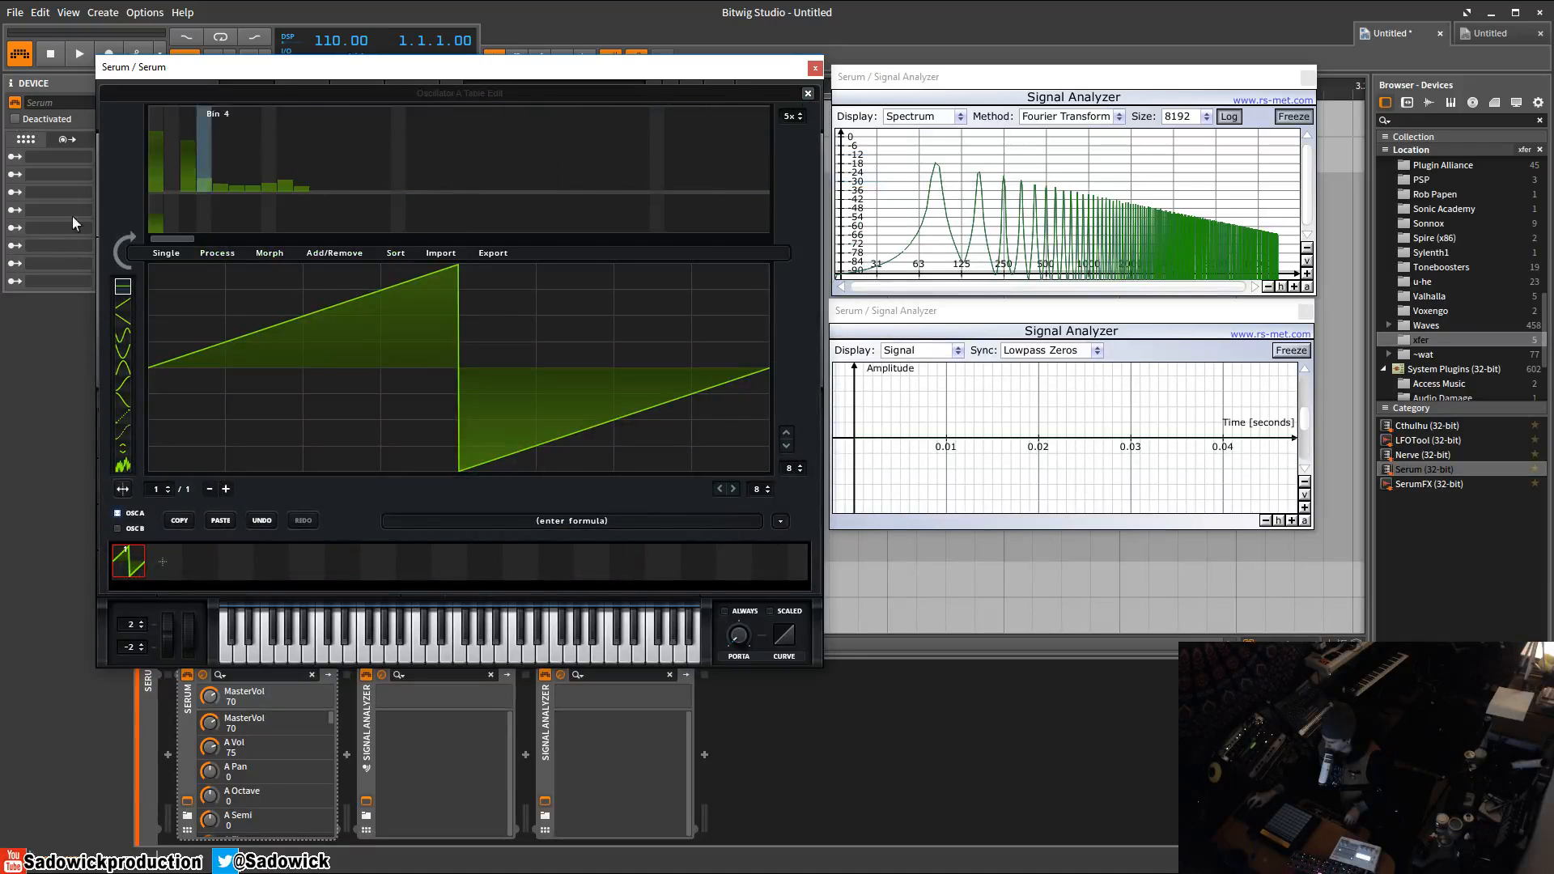
{"action": "left_click", "coordinate": [120, 254]}
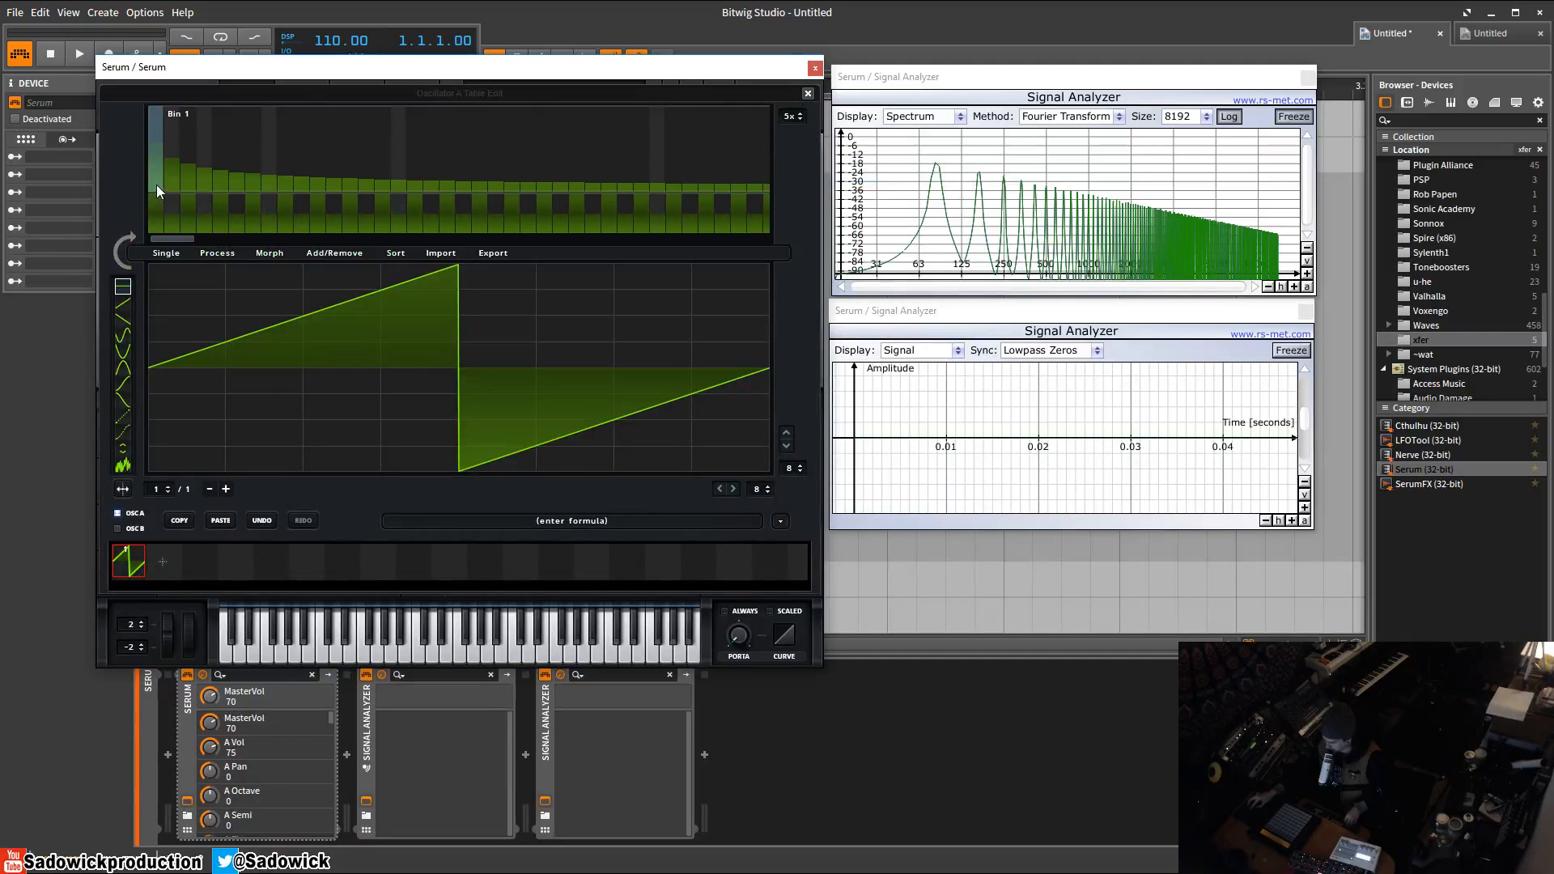
{"action": "left_click_drag", "start_coordinate": [157, 185], "coordinate": [156, 219]}
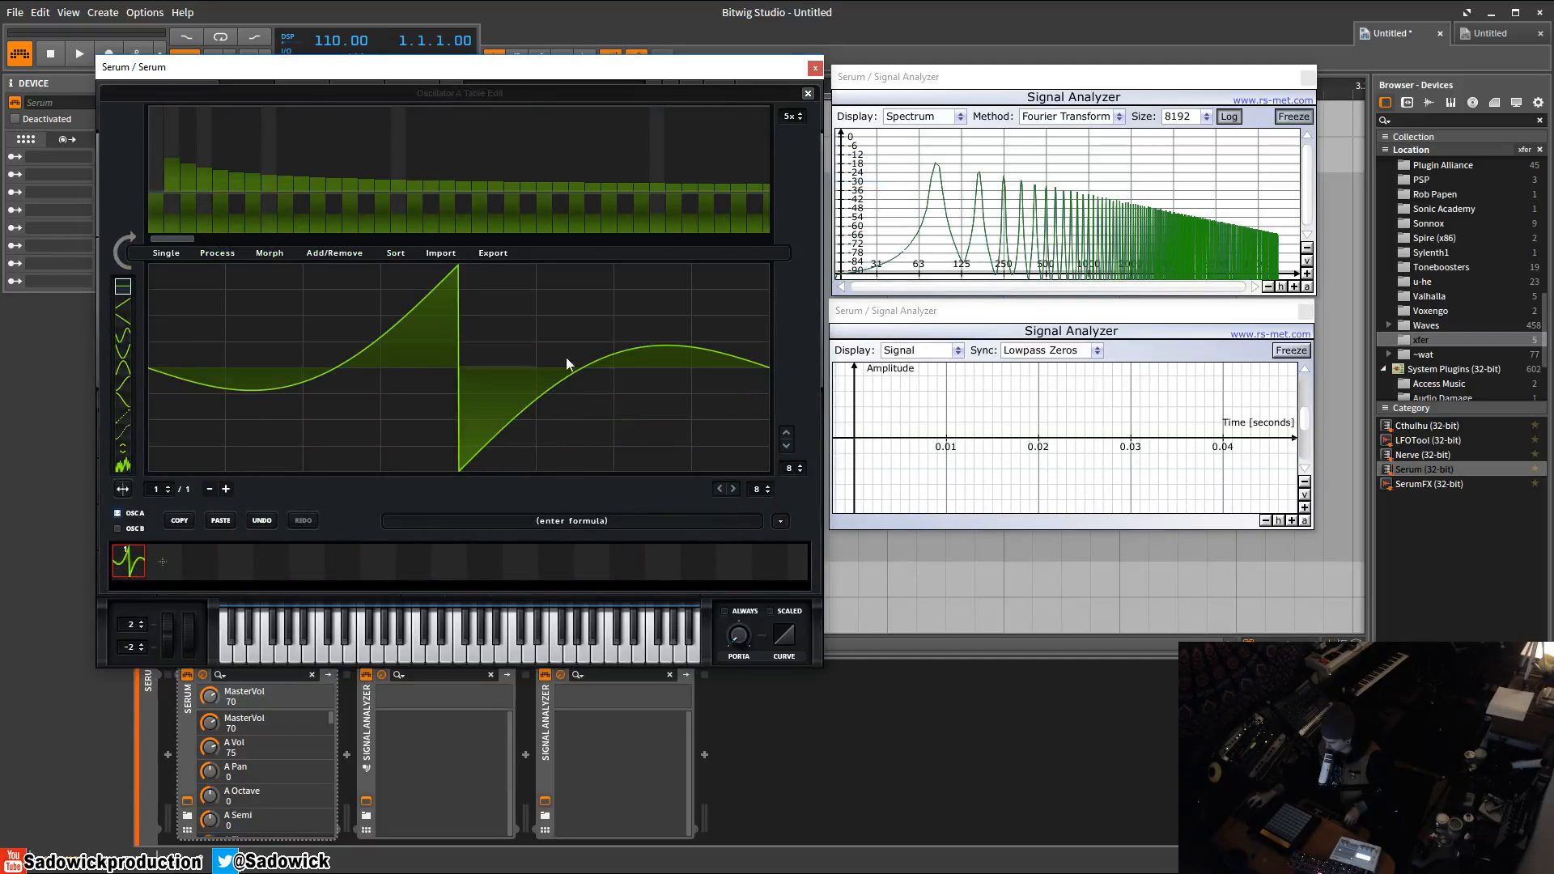
{"action": "left_click", "coordinate": [960, 187]}
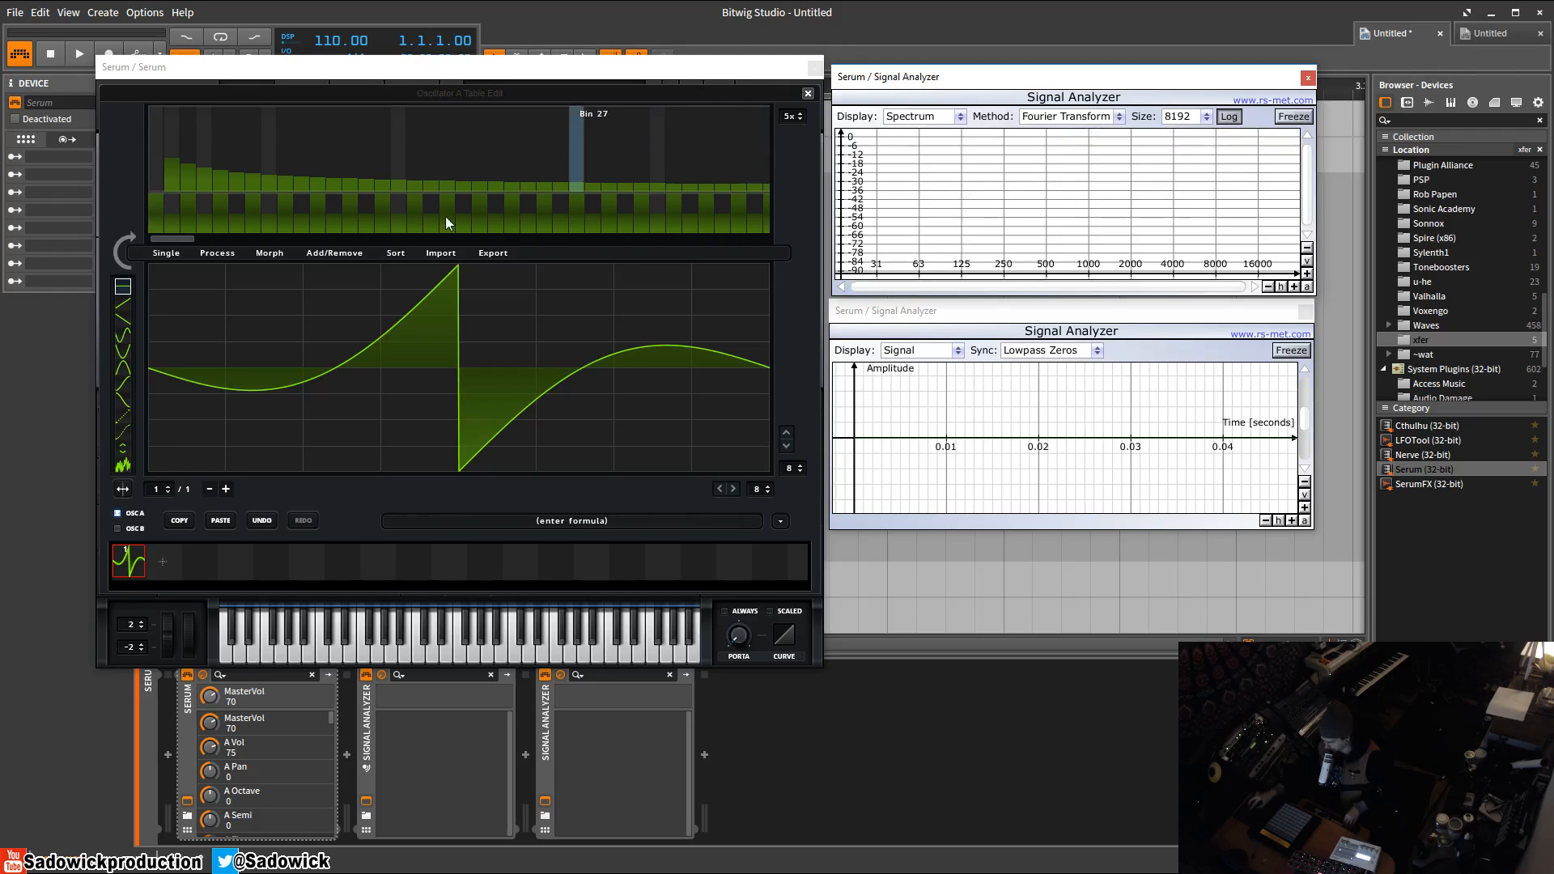
{"action": "left_click", "coordinate": [808, 95]}
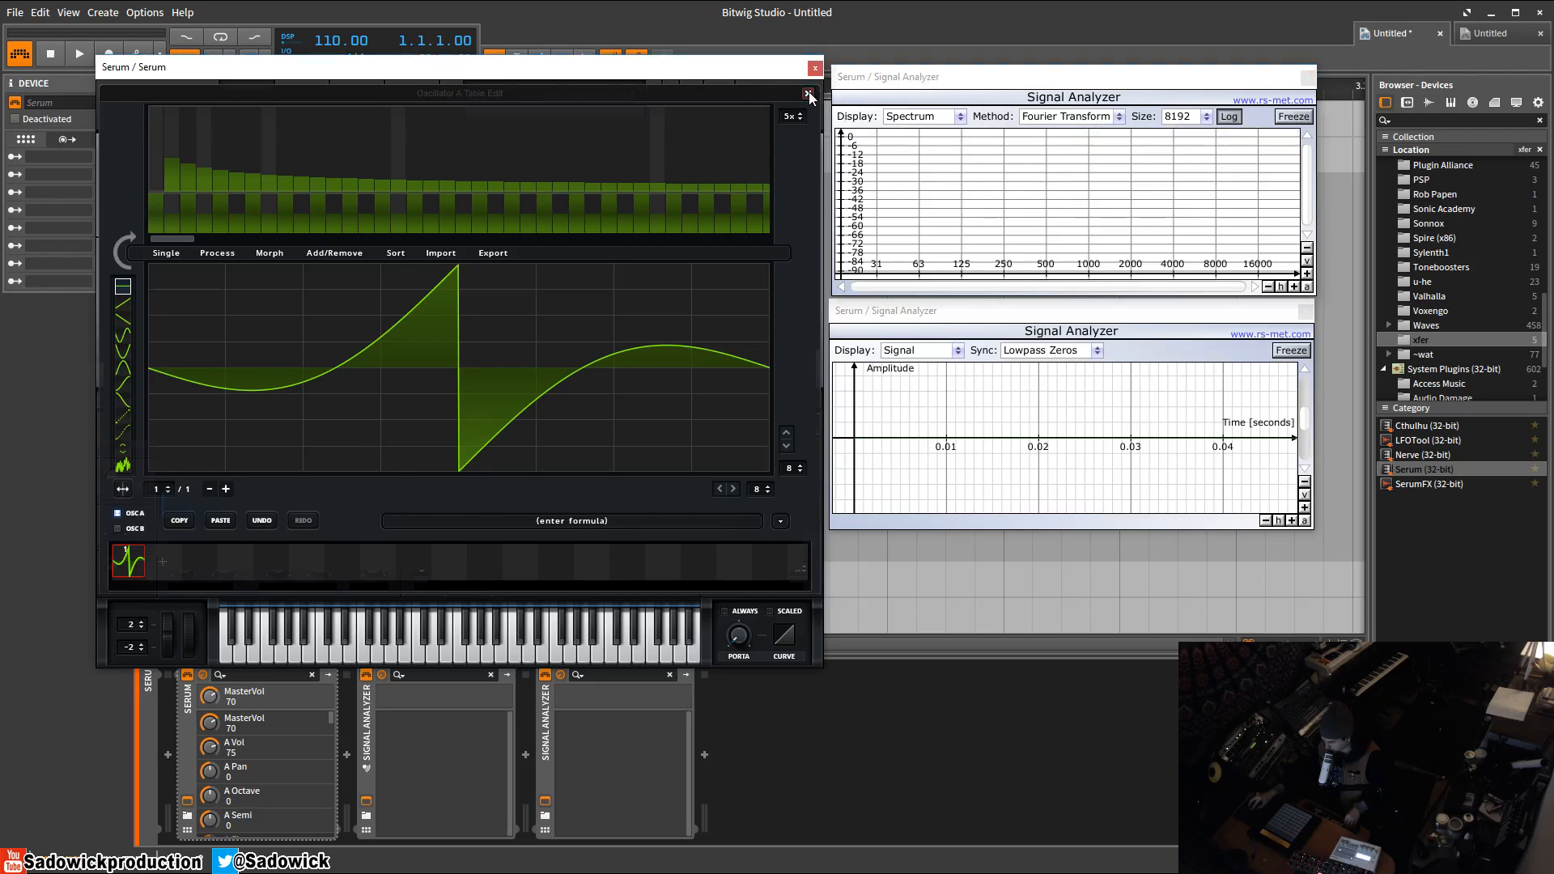
{"action": "left_click", "coordinate": [809, 95]}
Enable Oscillator B and load a sine wave into its wavetable.
{"action": "left_click", "coordinate": [884, 451]}
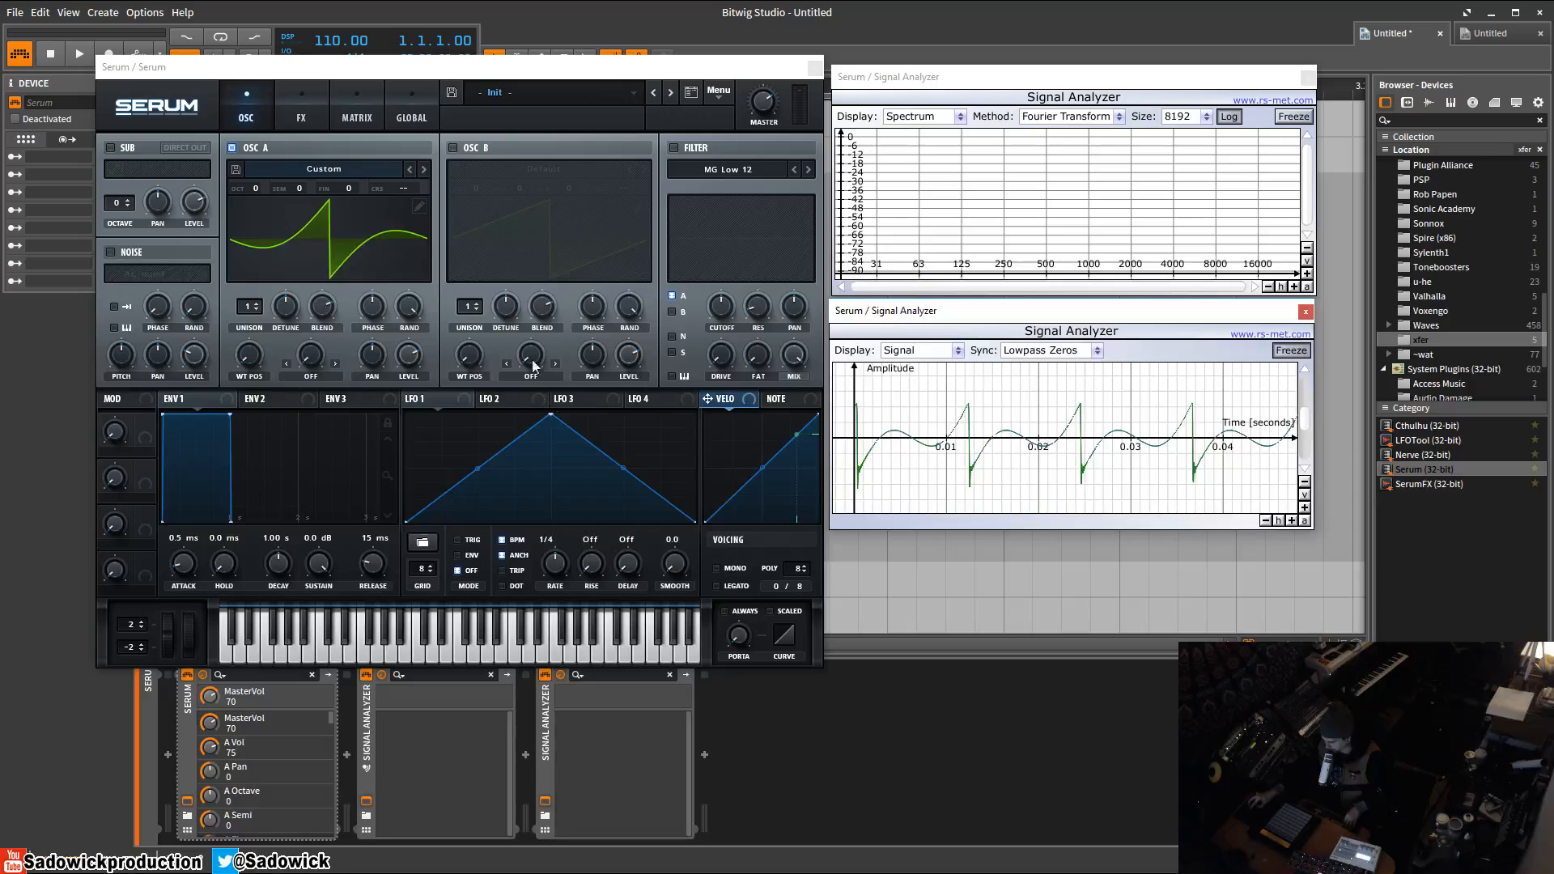
{"action": "left_click", "coordinate": [451, 147]}
{"action": "left_click", "coordinate": [640, 207]}
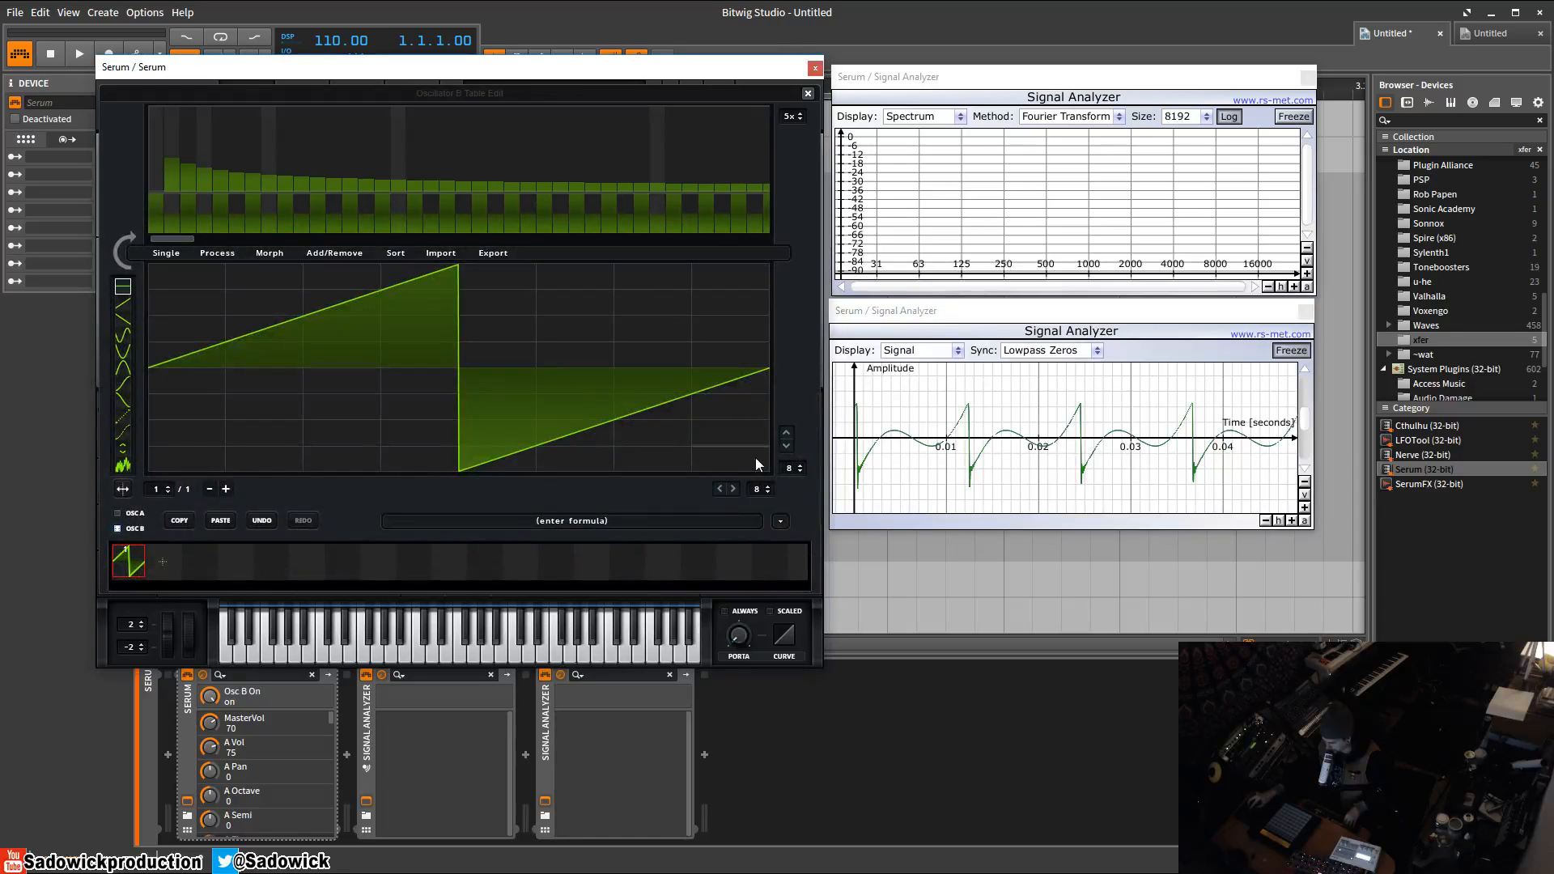
{"action": "left_click", "coordinate": [780, 521]}
{"action": "mouse_move", "coordinate": [808, 543]}
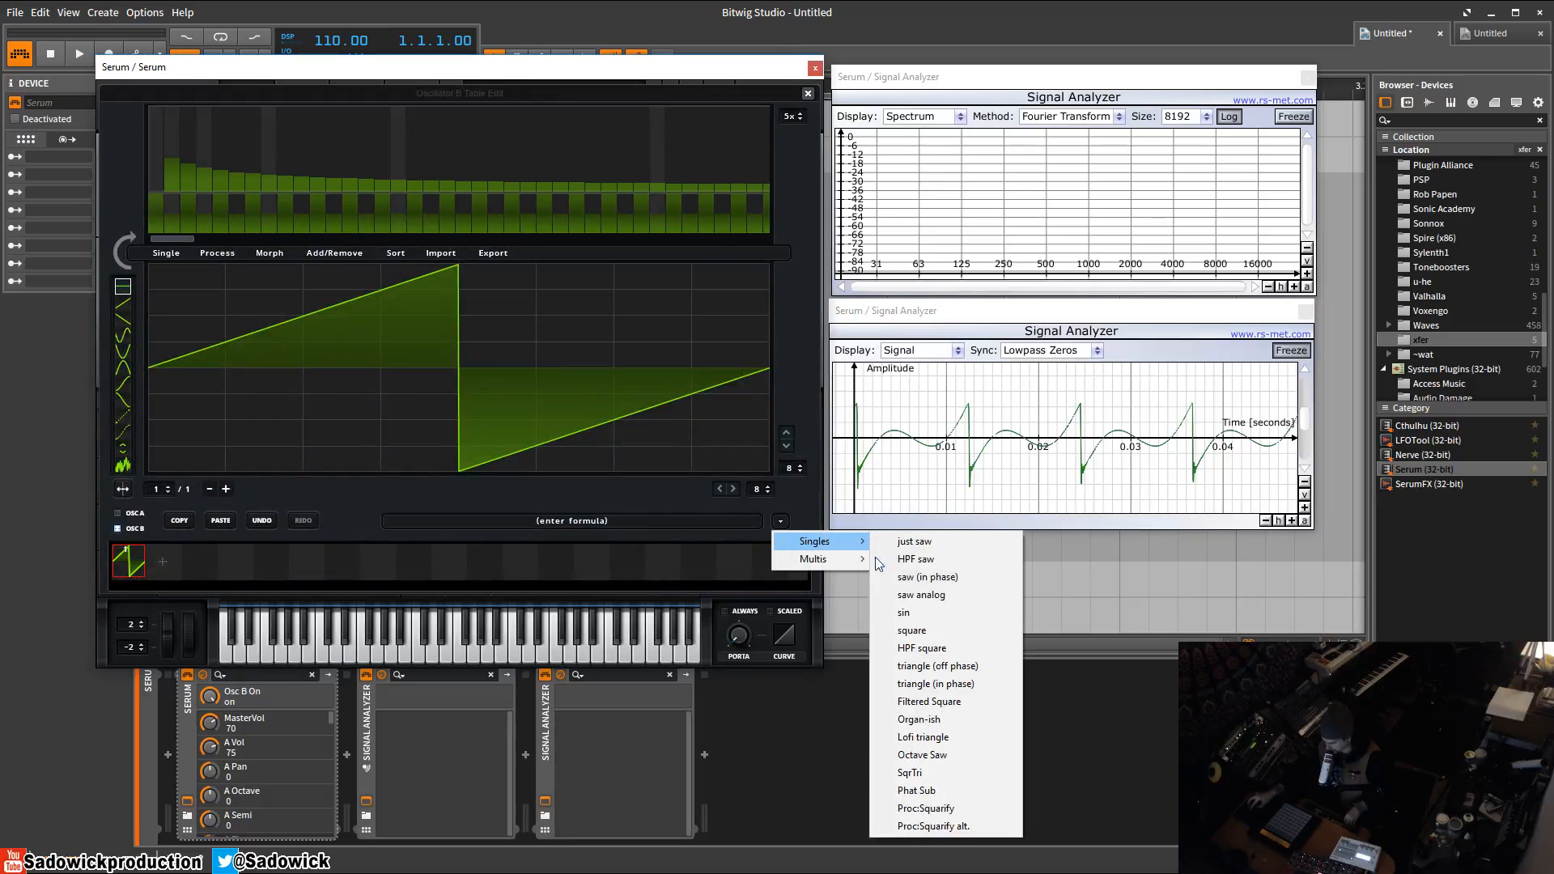
{"action": "left_click", "coordinate": [915, 609]}
{"action": "left_click", "coordinate": [807, 94]}
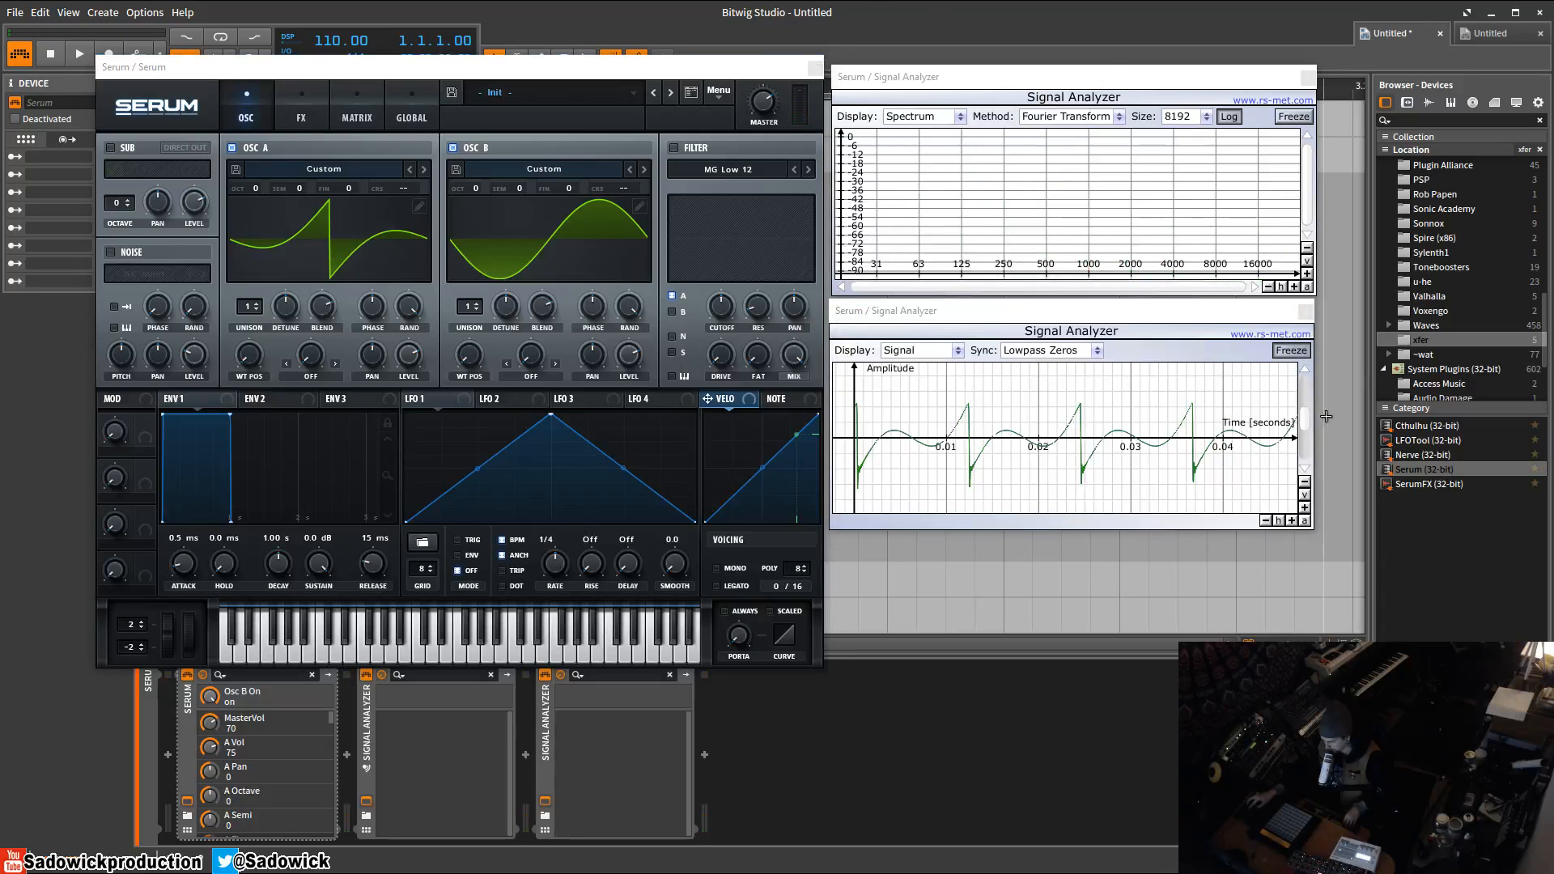
Toggle the signal analyzer's freeze to capture the combined waveform.
{"action": "left_click", "coordinate": [1296, 359]}
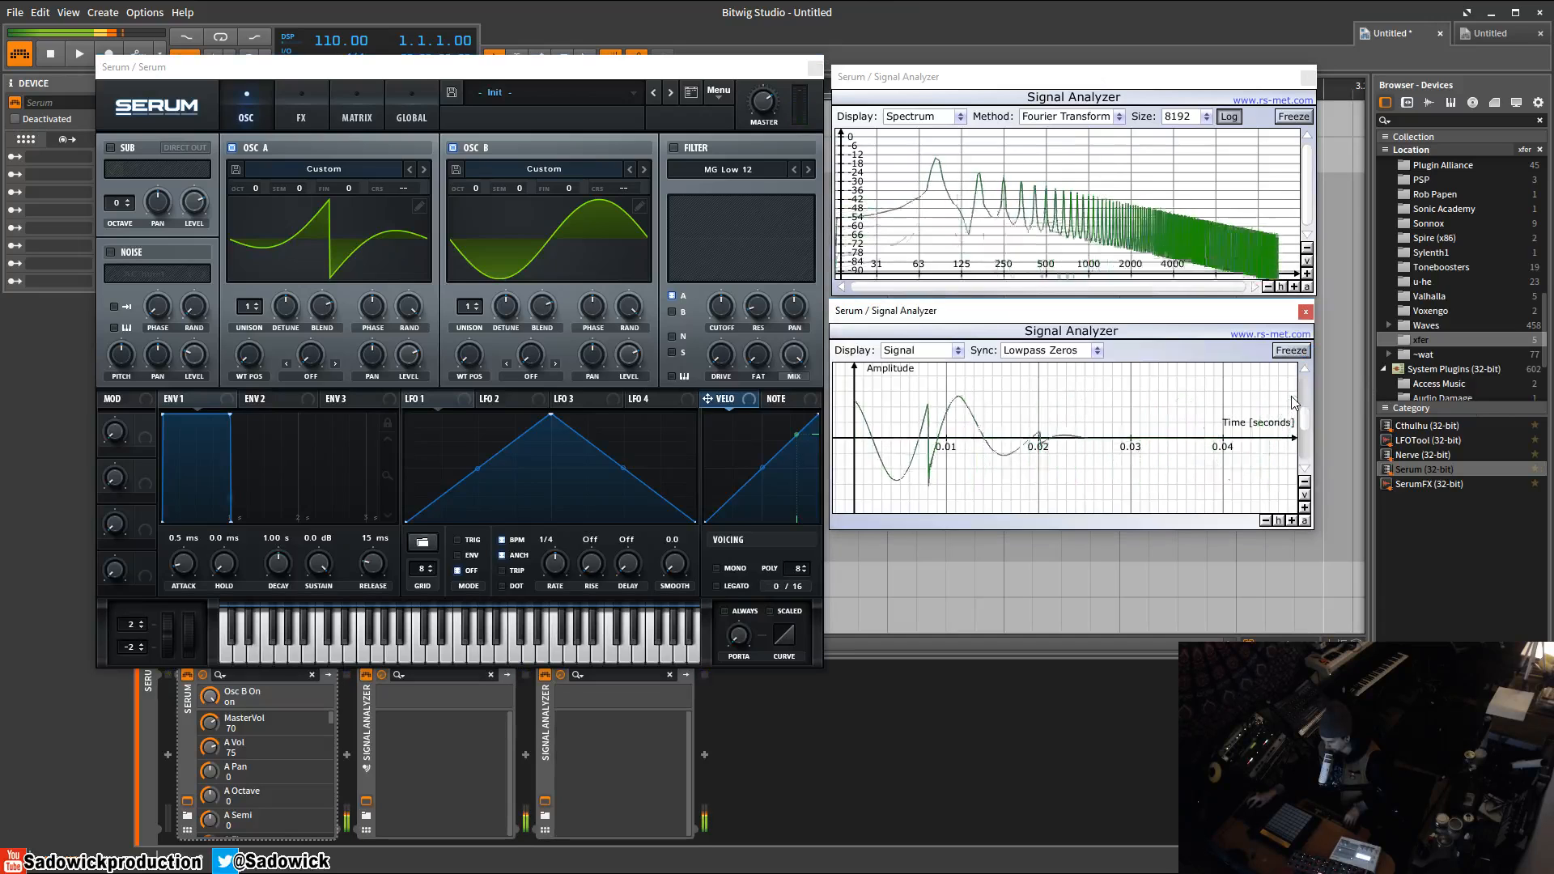
{"action": "left_click", "coordinate": [1305, 349]}
{"action": "left_click", "coordinate": [1301, 351]}
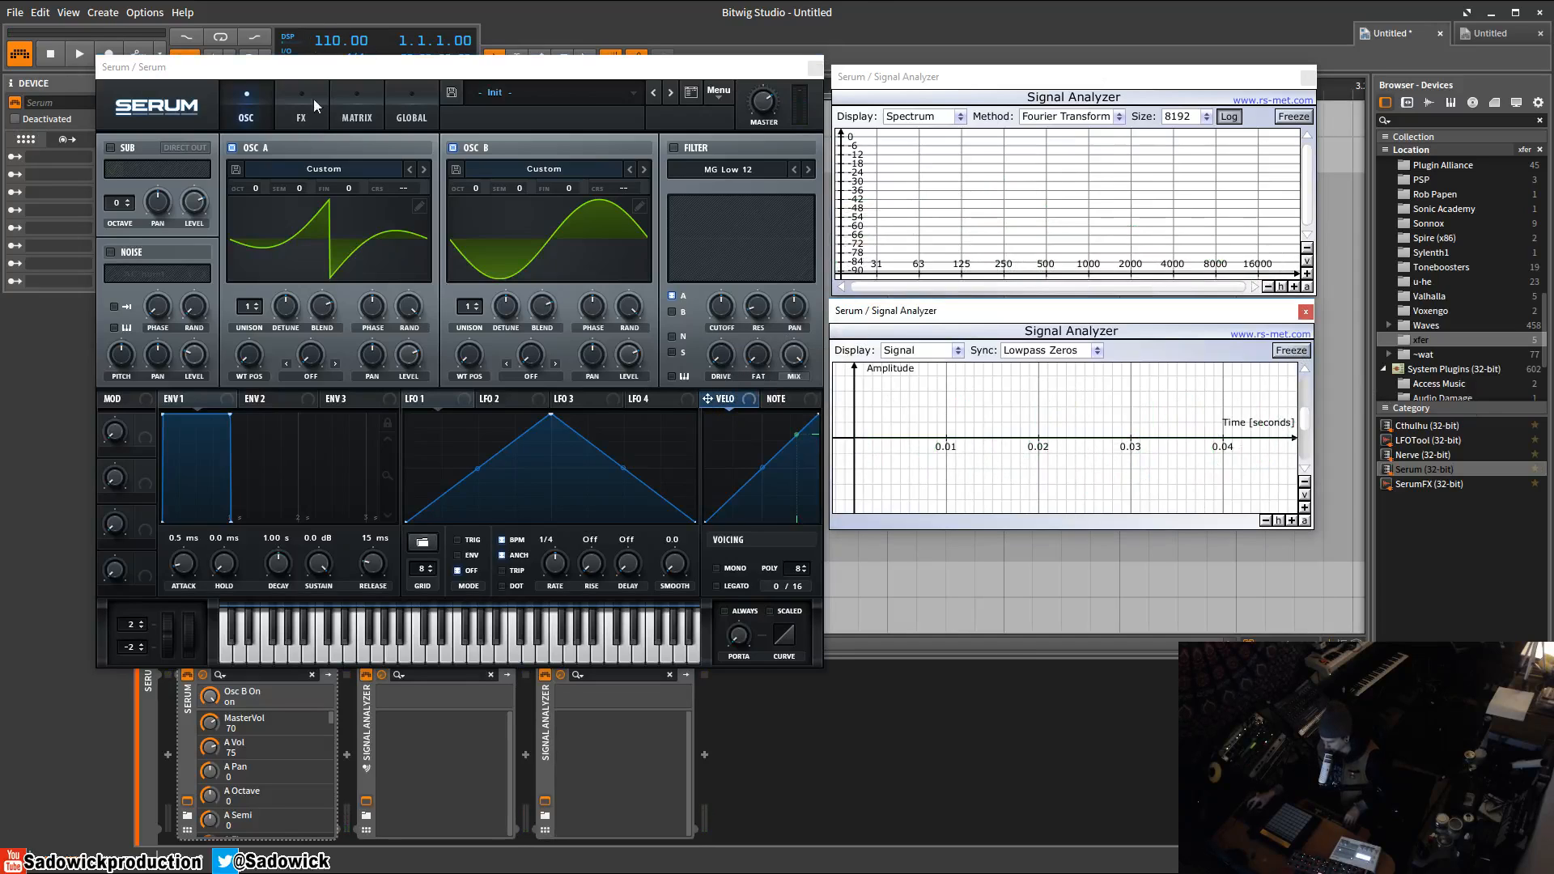
Turn both oscillators' random phase knobs fully down.
{"action": "left_click", "coordinate": [418, 205]}
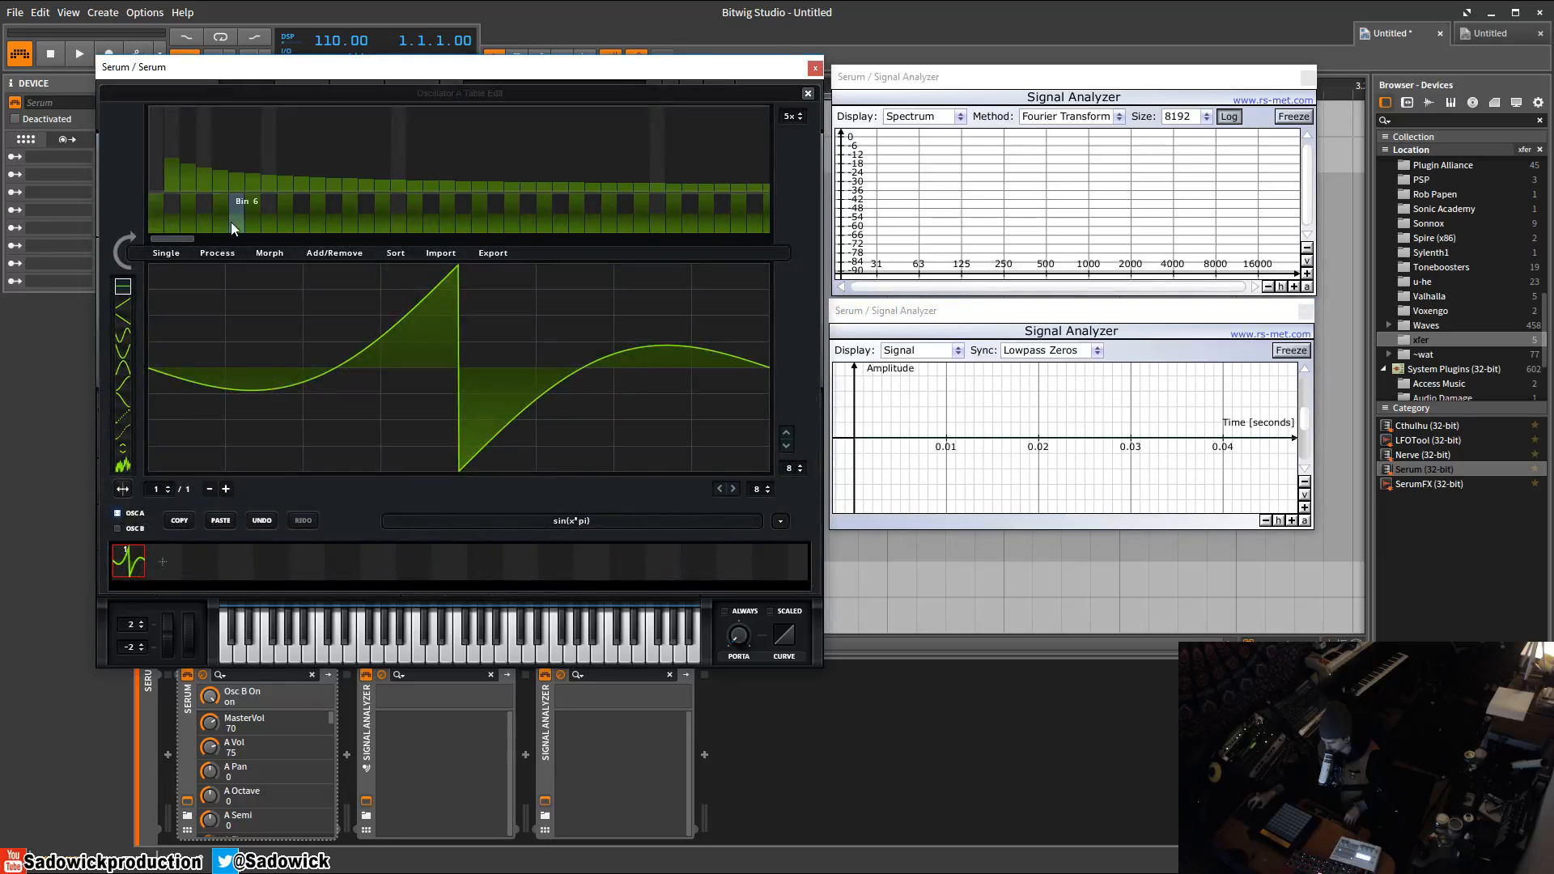
{"action": "left_click", "coordinate": [808, 93]}
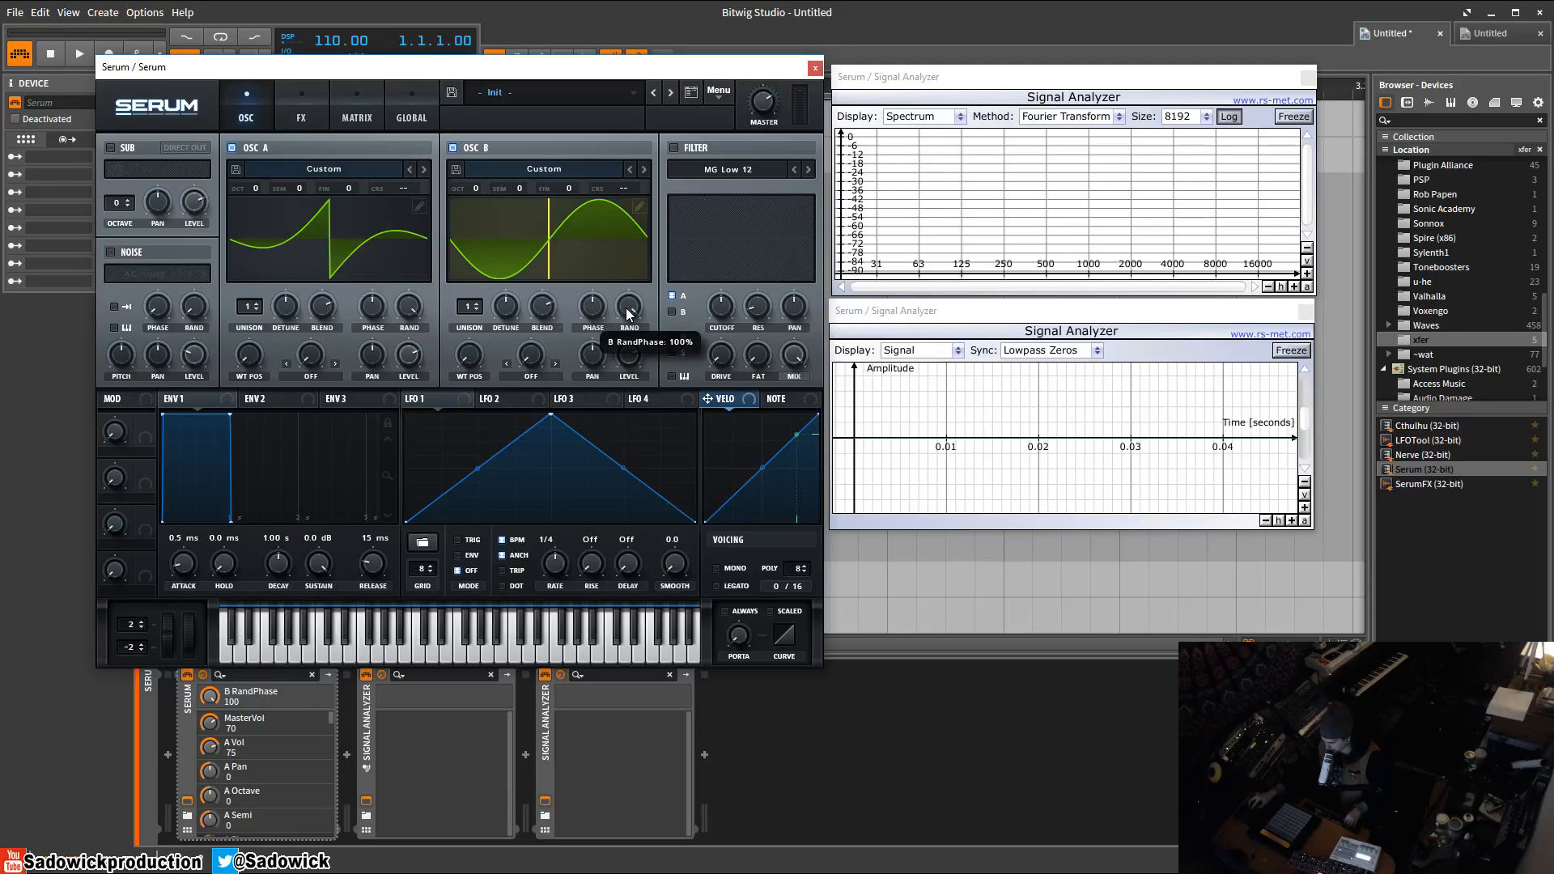
{"action": "left_click_drag", "start_coordinate": [626, 308], "coordinate": [626, 574]}
{"action": "left_click_drag", "start_coordinate": [412, 309], "coordinate": [416, 489]}
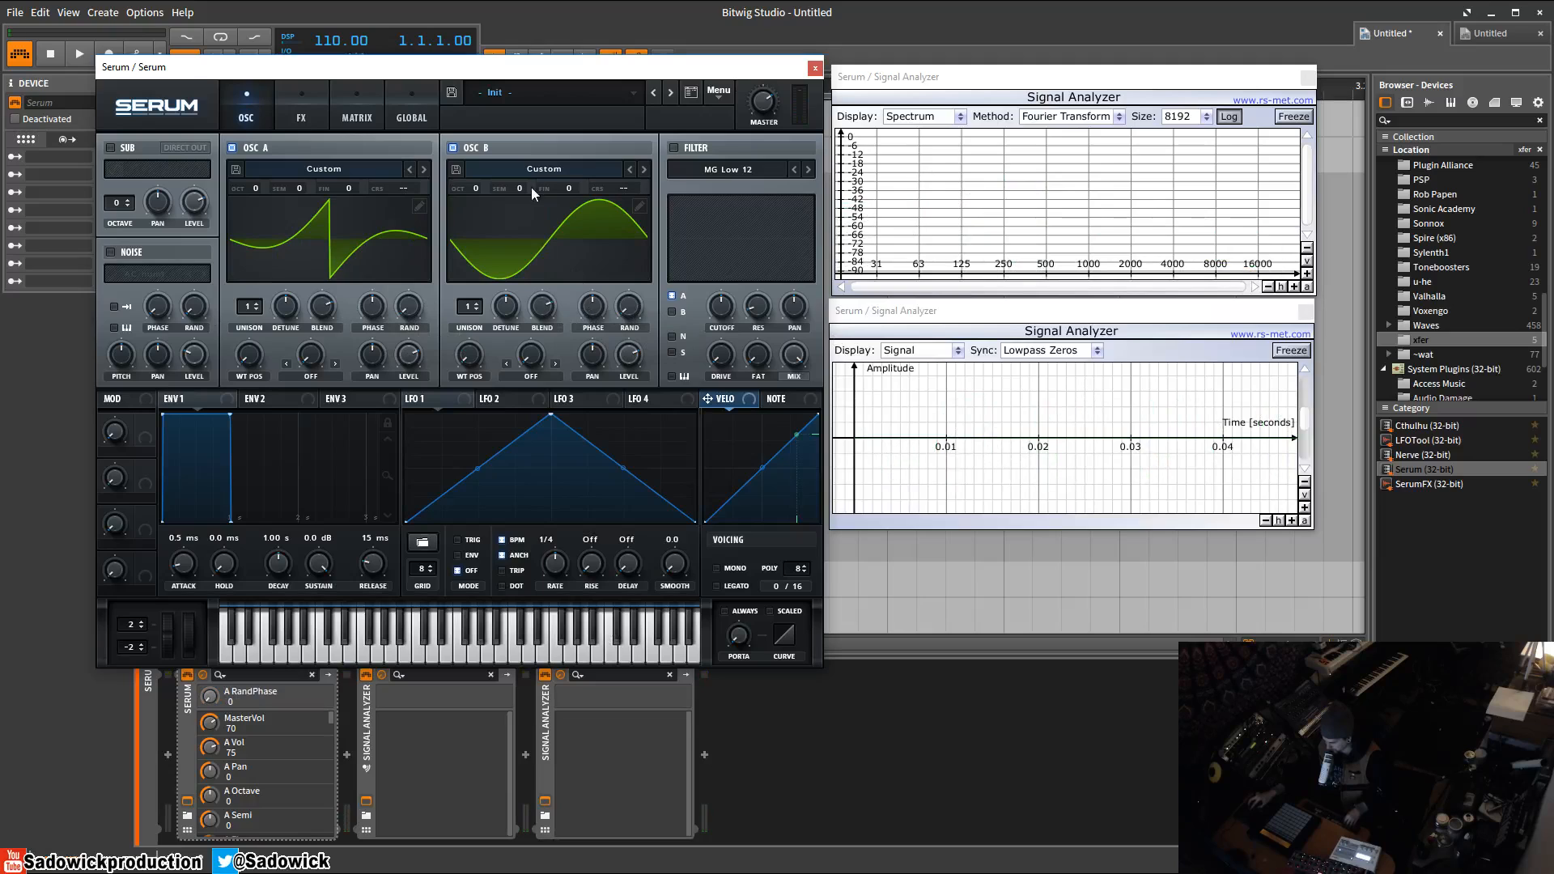
Set Oscillator B's phase to 0 and freeze the signal analyzer display.
{"action": "left_click", "coordinate": [599, 311]}
{"action": "left_click_drag", "start_coordinate": [594, 307], "coordinate": [576, 397]}
{"action": "left_click", "coordinate": [1291, 350]}
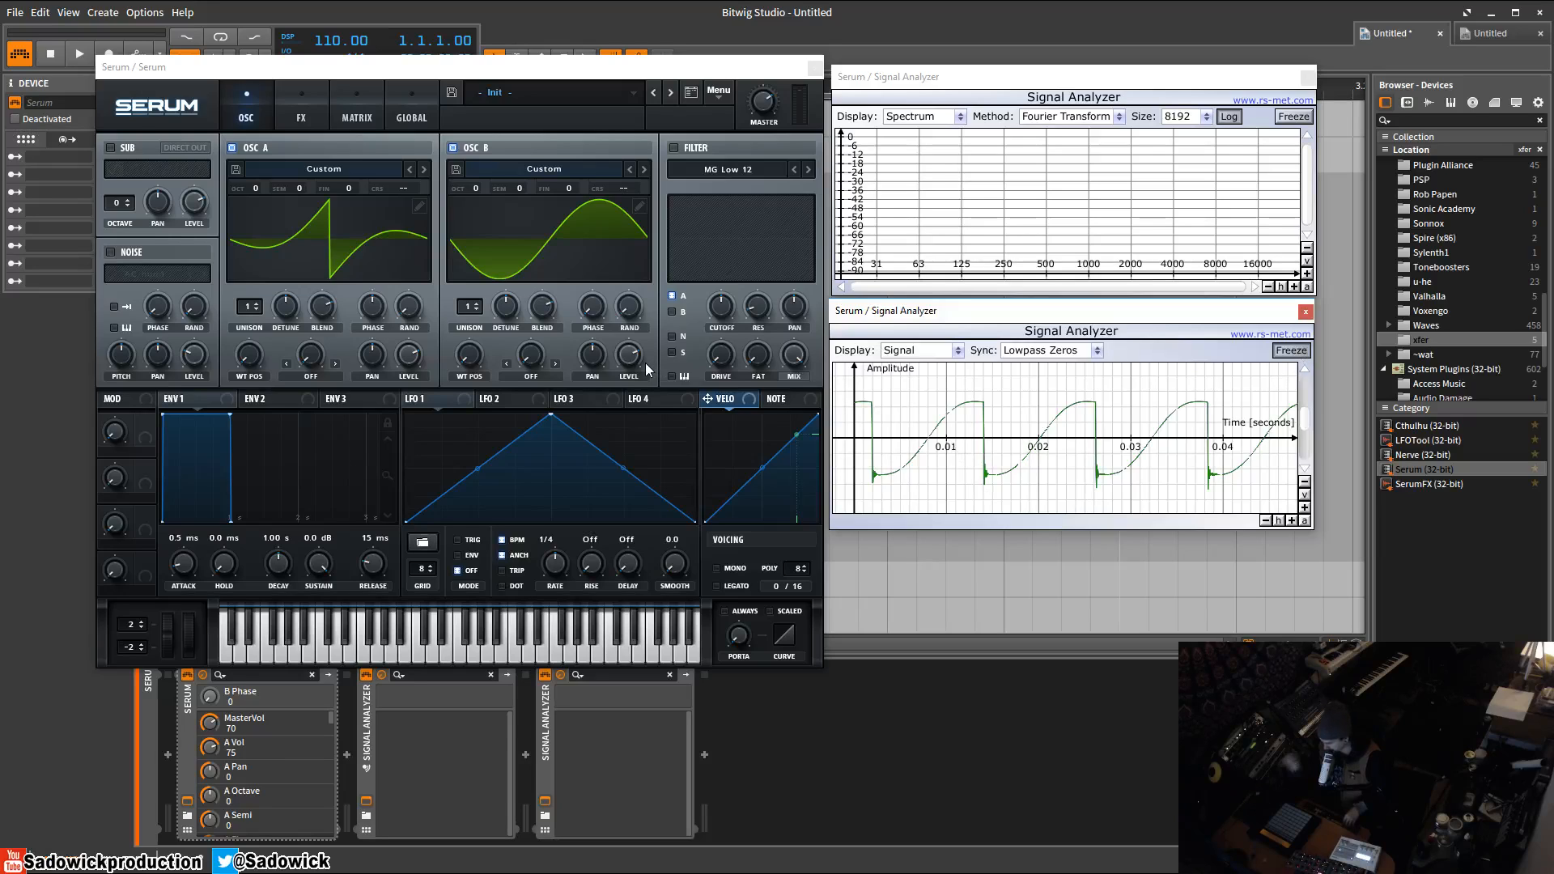
Unfreeze the signal analyzer and lower Oscillator B's level to 59.
{"action": "left_click", "coordinate": [1303, 351]}
{"action": "left_click_drag", "start_coordinate": [629, 354], "coordinate": [628, 394]}
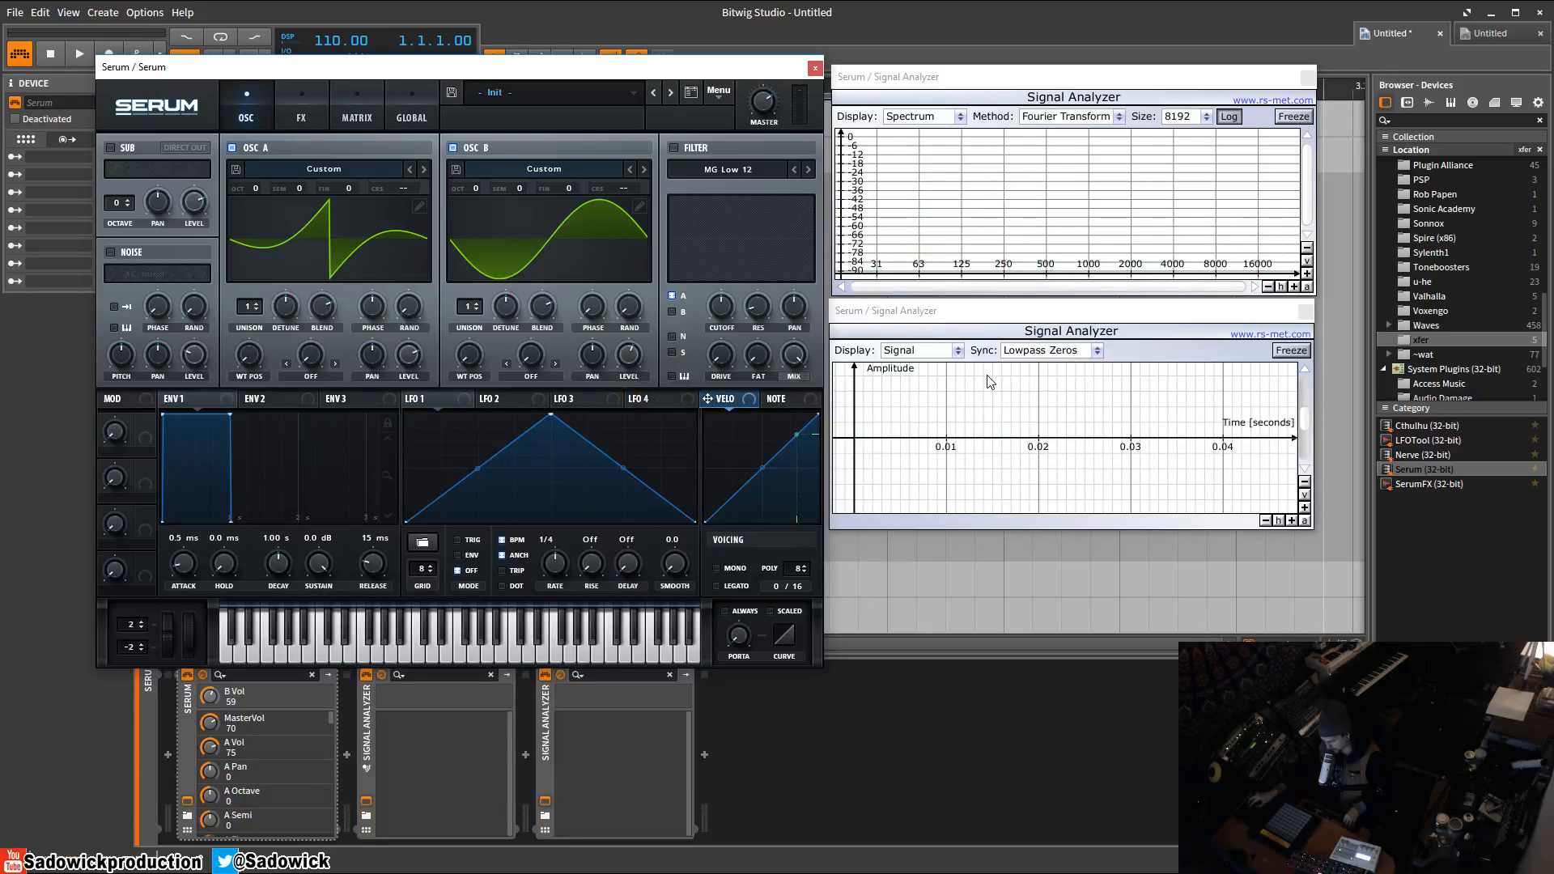
Toggle Oscillator B off and on repeatedly to compare the waveform and spectrum with and without the sine.
{"action": "left_click", "coordinate": [453, 148]}
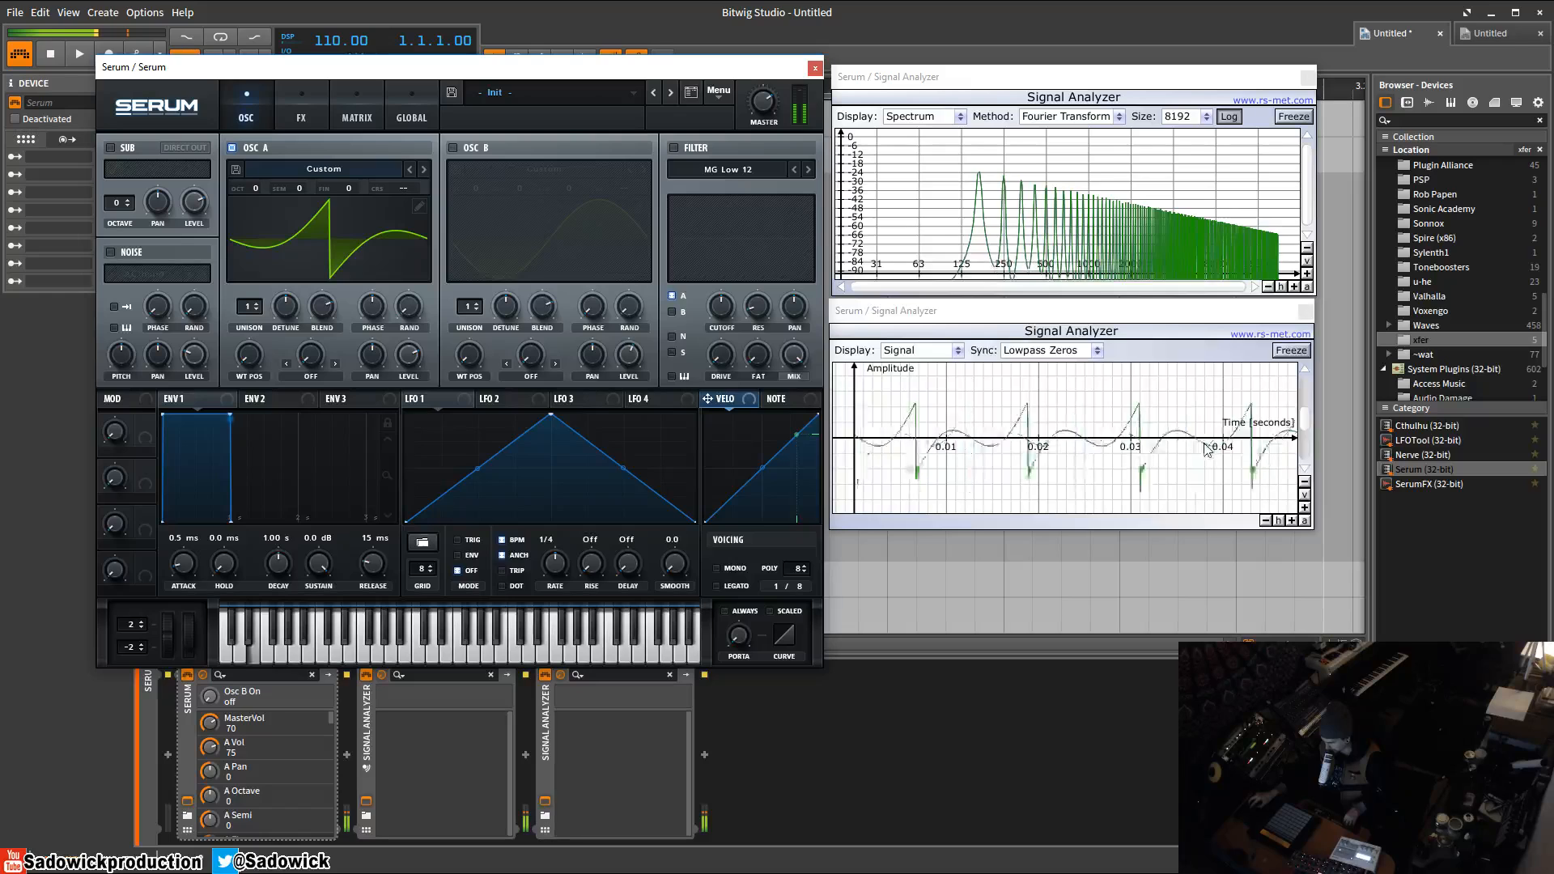
{"action": "left_click", "coordinate": [454, 148]}
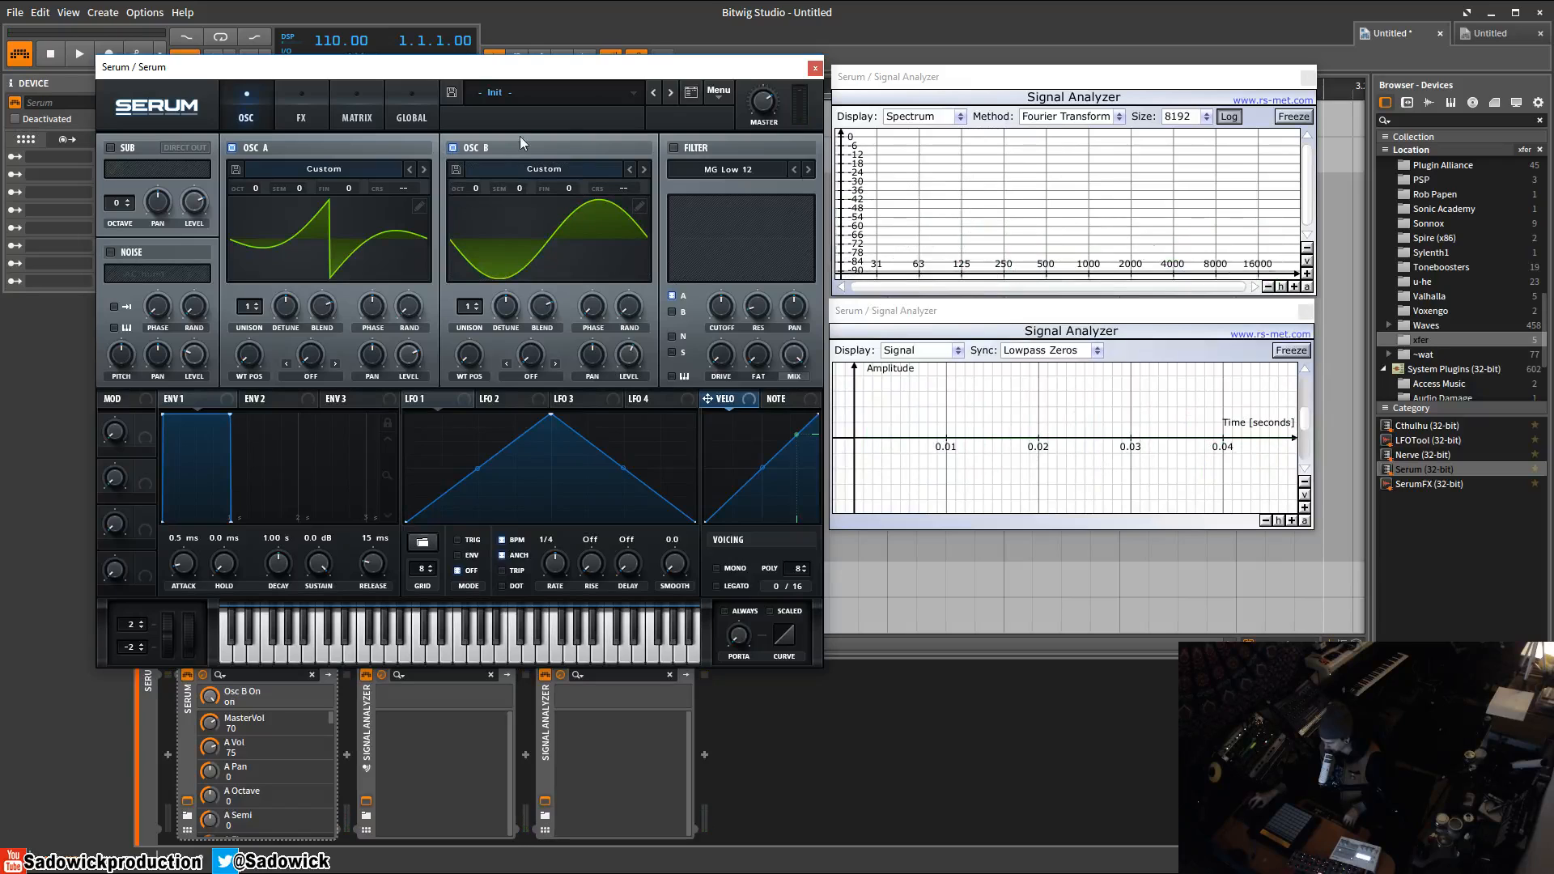
{"action": "left_click", "coordinate": [453, 149]}
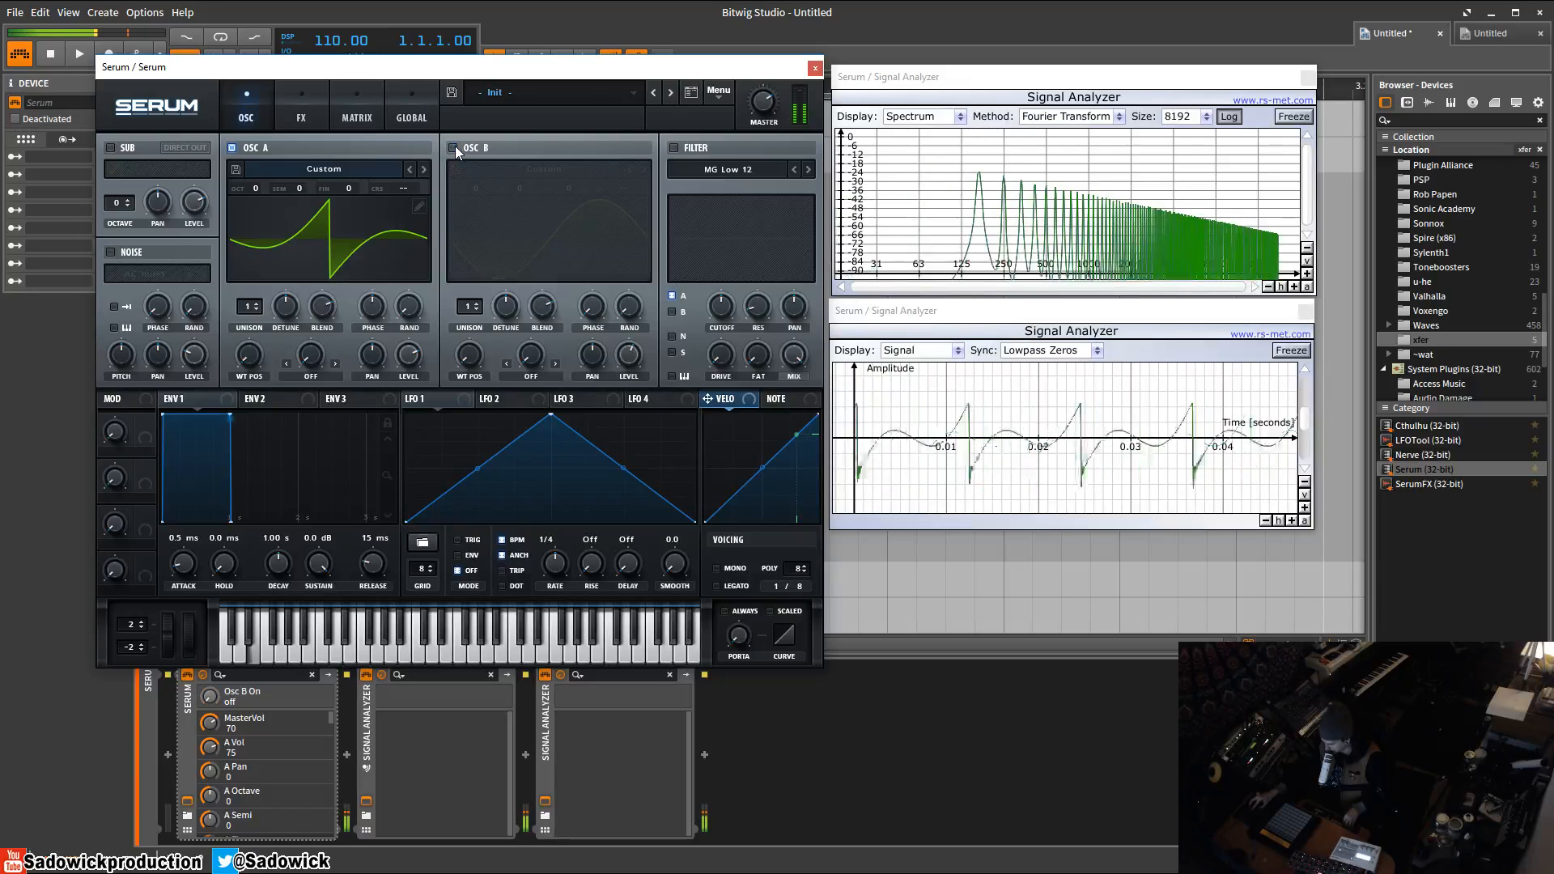
{"action": "left_click", "coordinate": [453, 148]}
{"action": "left_click", "coordinate": [453, 148]}
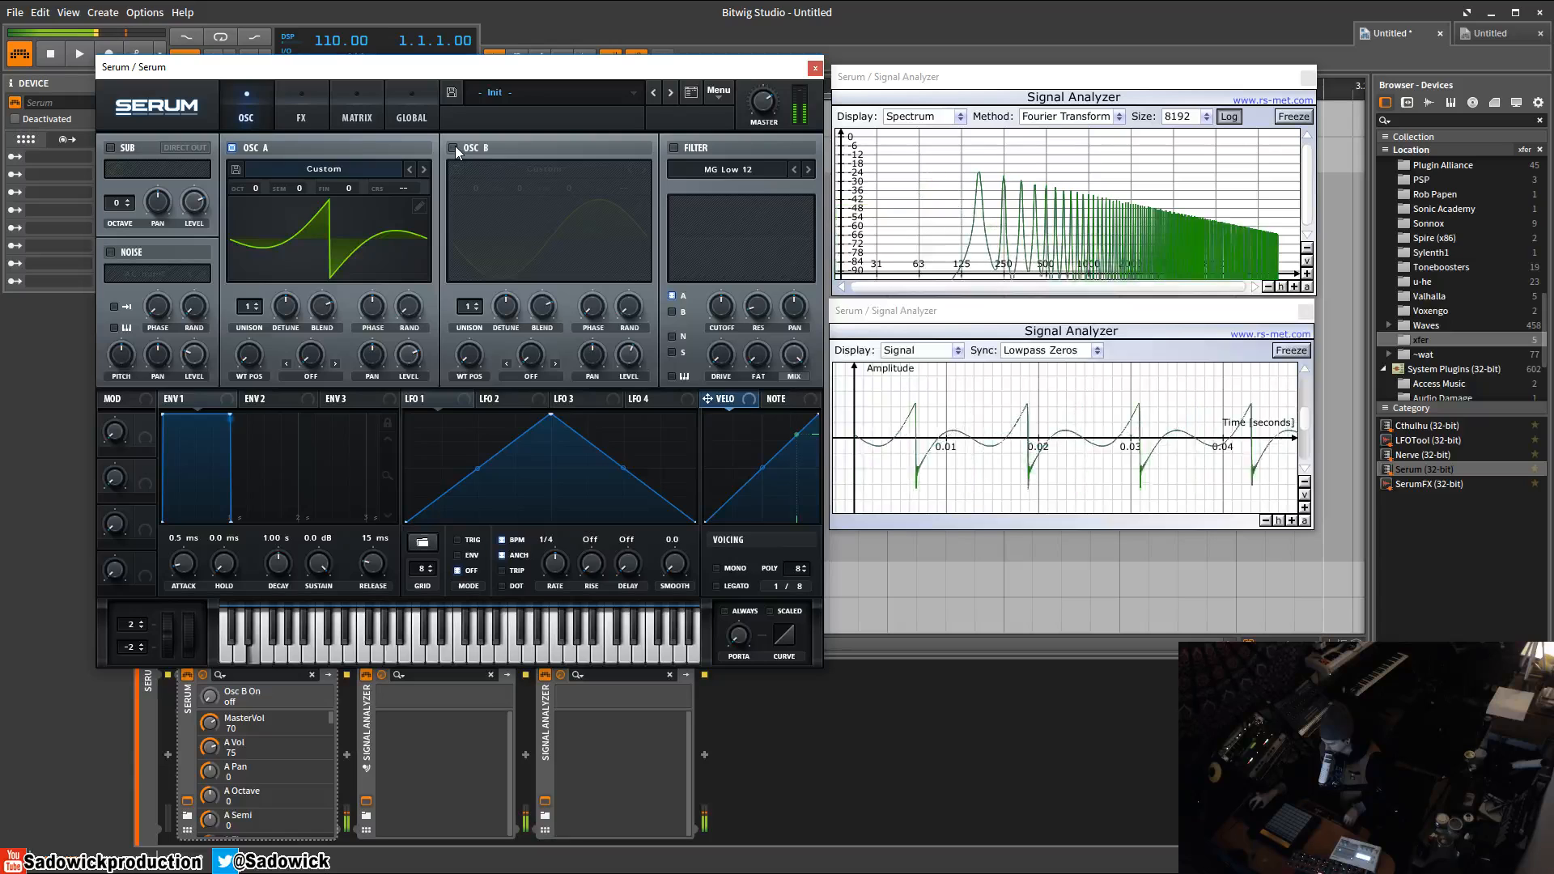
{"action": "left_click", "coordinate": [453, 148]}
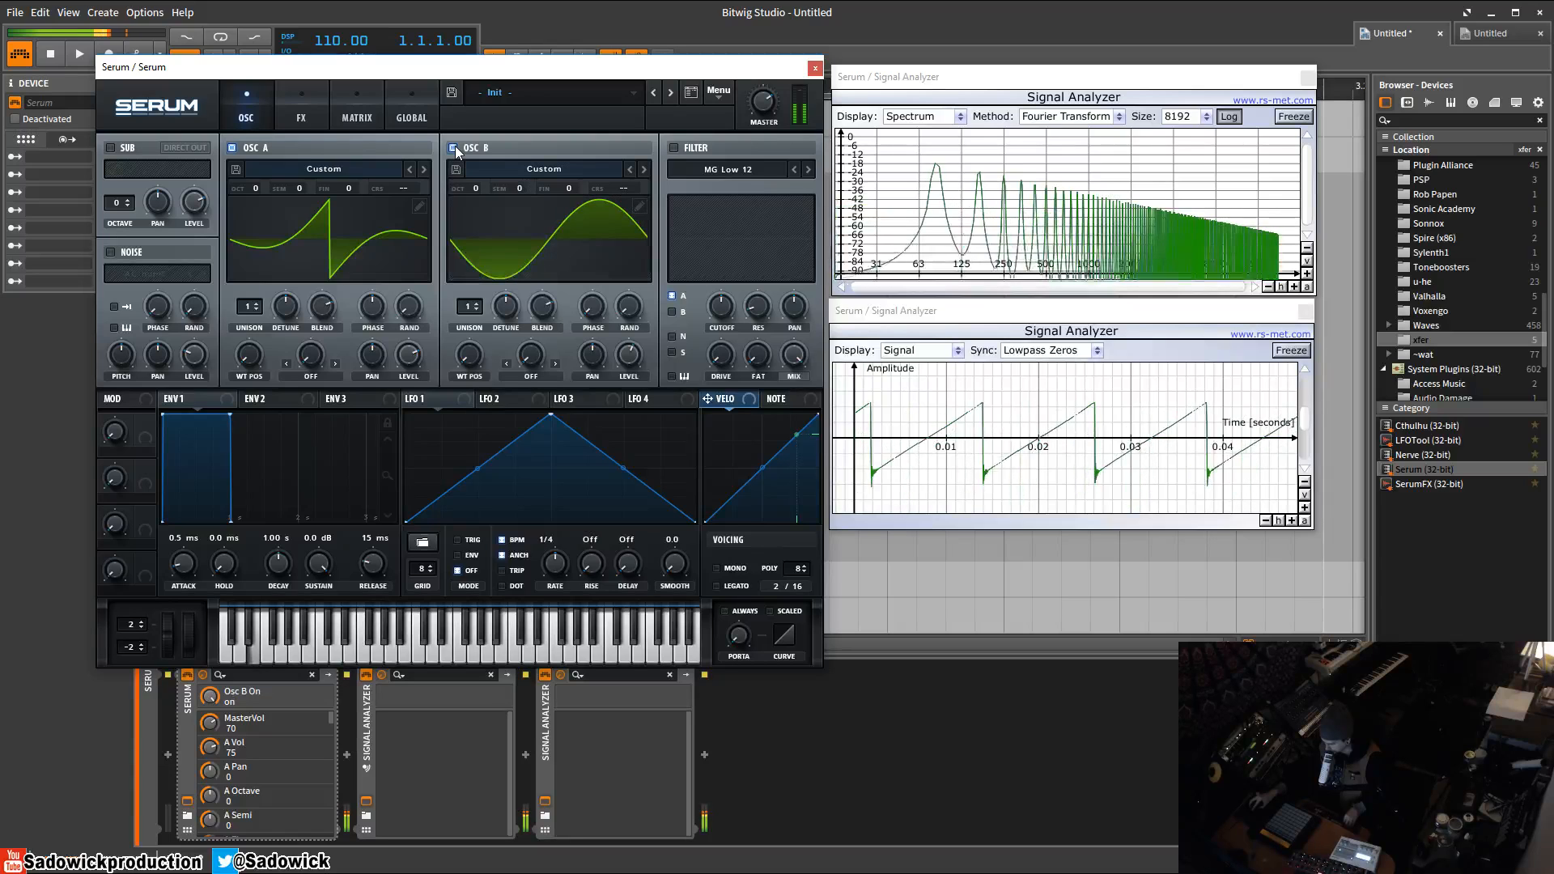
{"action": "left_click", "coordinate": [454, 148]}
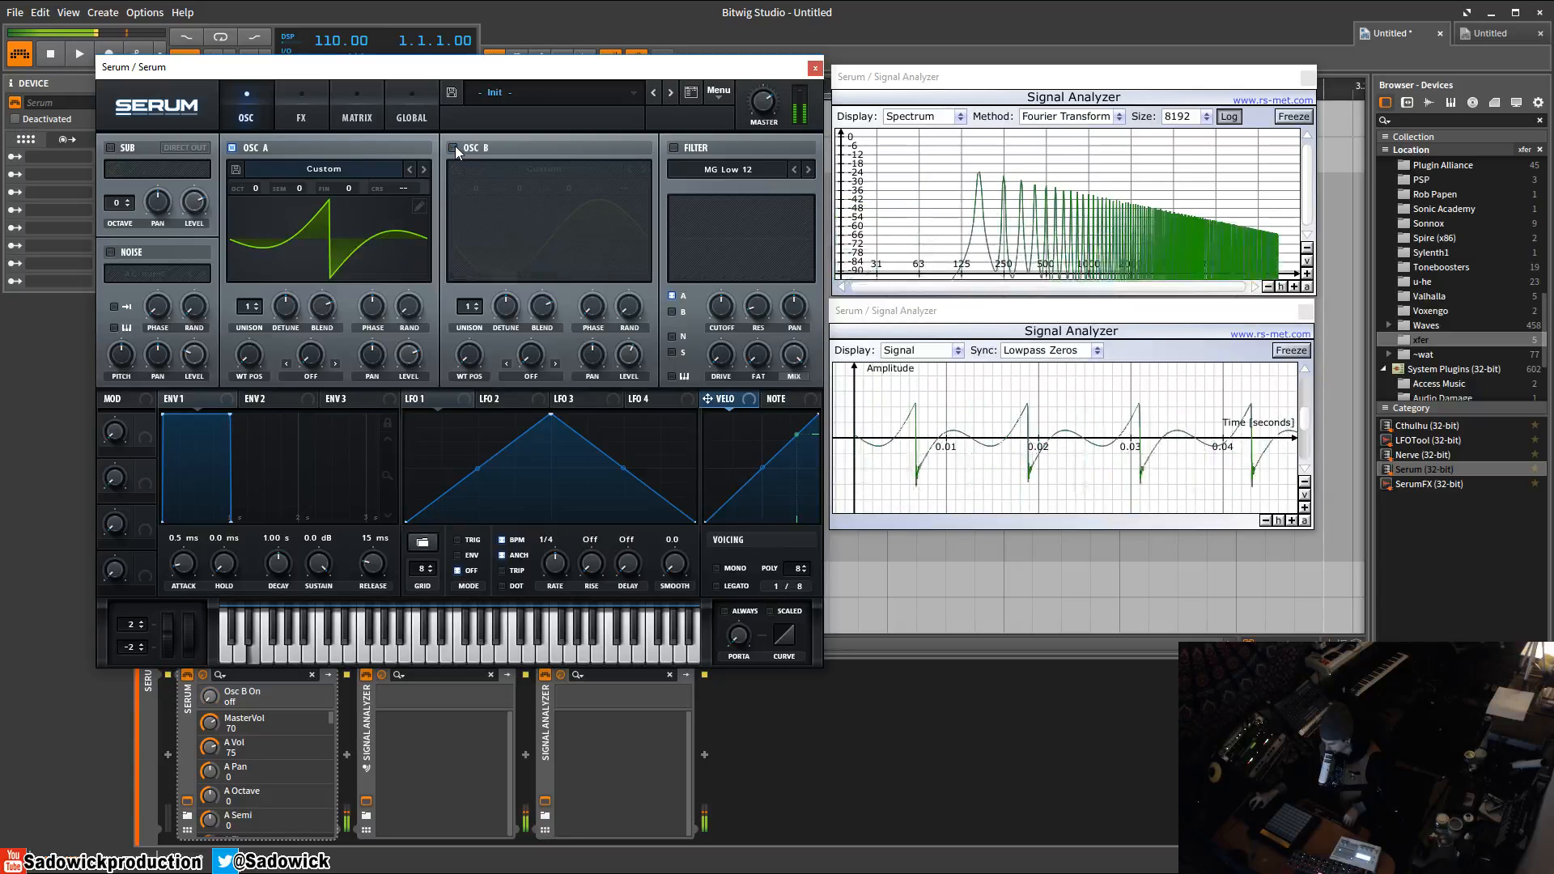
{"action": "left_click", "coordinate": [454, 148]}
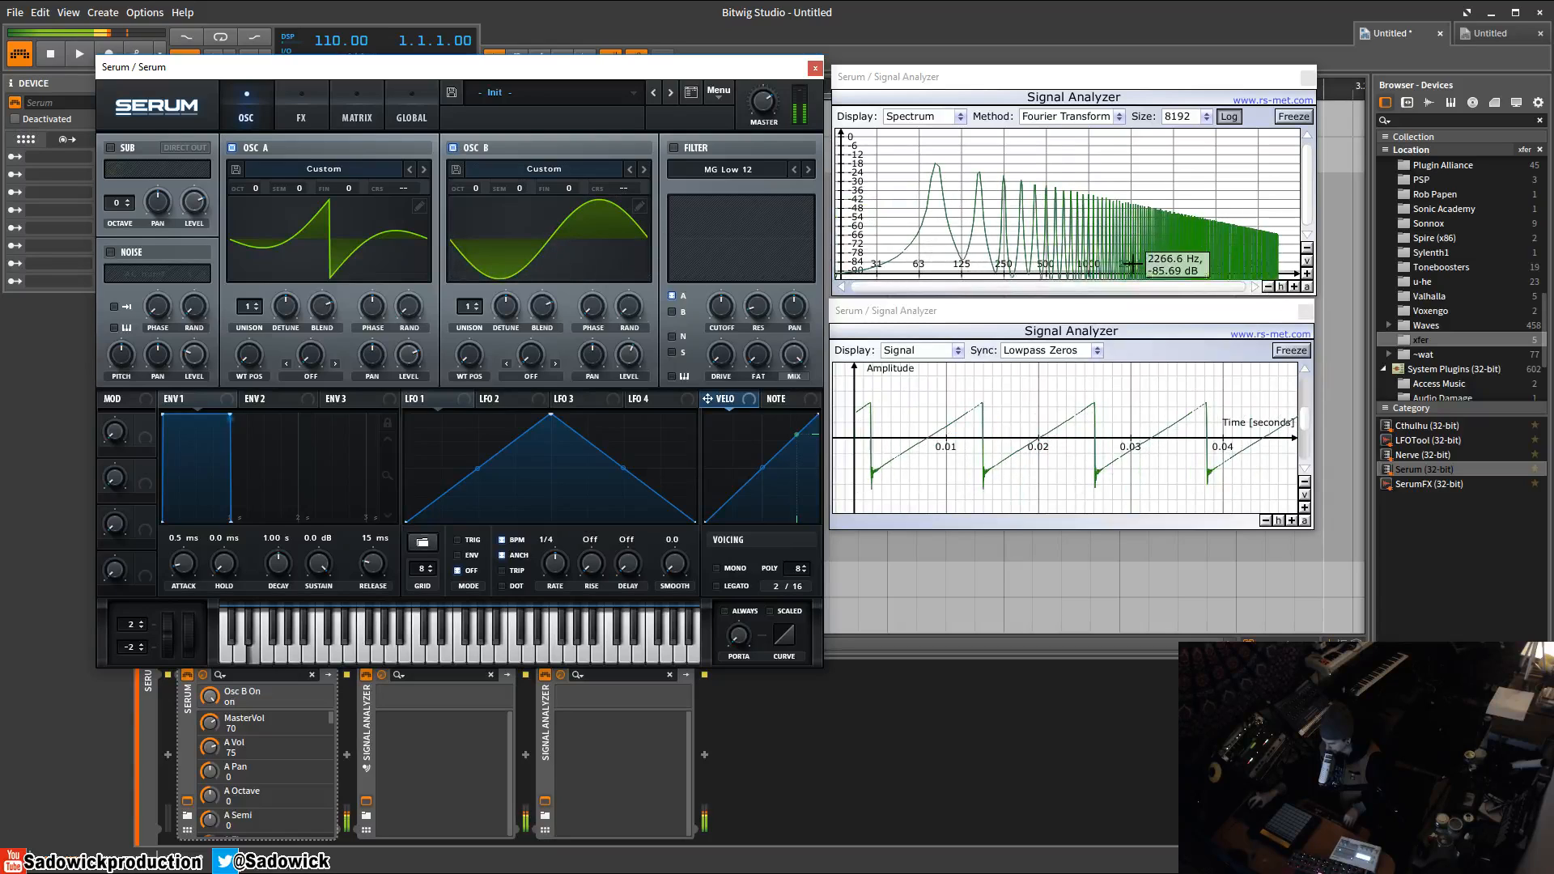